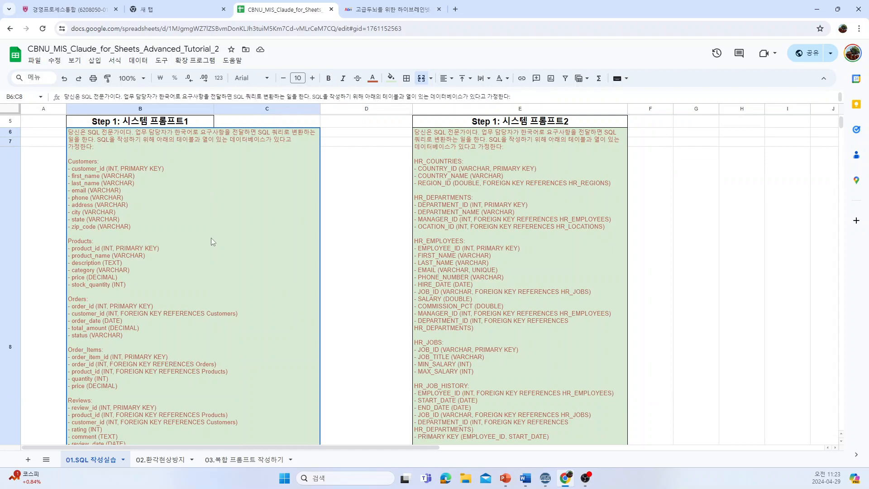
Compare the database table schemas listed in the system prompt 1 and system prompt 2 cells
{"action": "left_click", "coordinate": [496, 238]}
{"action": "left_click", "coordinate": [207, 267]}
{"action": "scroll", "coordinate": [167, 269], "scroll_direction": "down", "scroll_amount": 1}
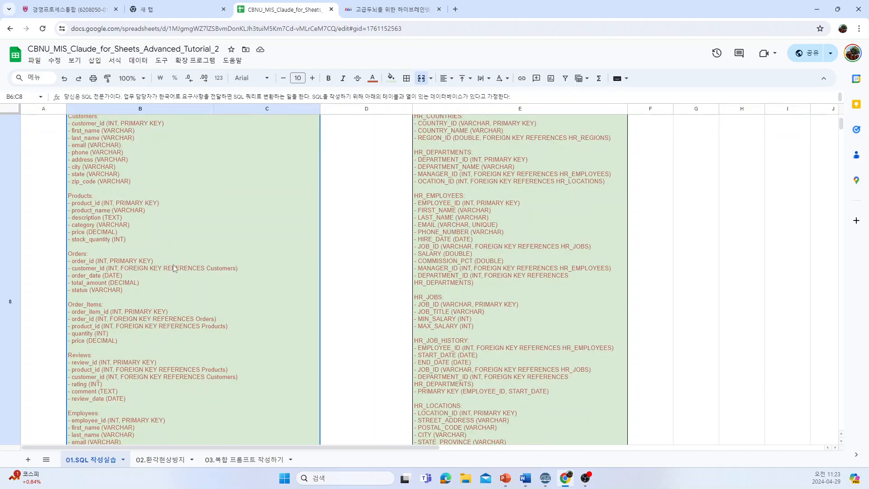
{"action": "scroll", "coordinate": [173, 268], "scroll_direction": "up", "scroll_amount": 1}
{"action": "scroll", "coordinate": [174, 268], "scroll_direction": "down", "scroll_amount": 1}
{"action": "scroll", "coordinate": [174, 268], "scroll_direction": "down", "scroll_amount": 1}
{"action": "left_click", "coordinate": [494, 266]}
{"action": "scroll", "coordinate": [522, 269], "scroll_direction": "up", "scroll_amount": 2}
{"action": "scroll", "coordinate": [522, 269], "scroll_direction": "down", "scroll_amount": 2}
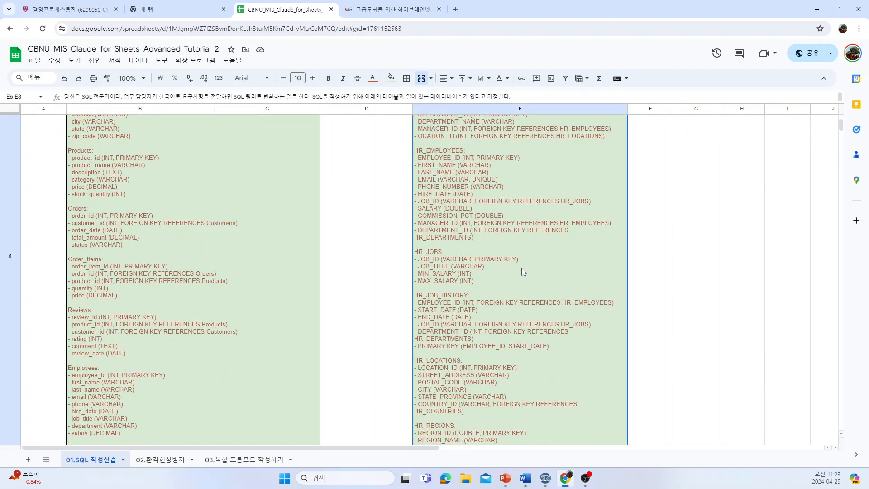
{"action": "scroll", "coordinate": [521, 269], "scroll_direction": "up", "scroll_amount": 2}
{"action": "scroll", "coordinate": [521, 270], "scroll_direction": "down", "scroll_amount": 1}
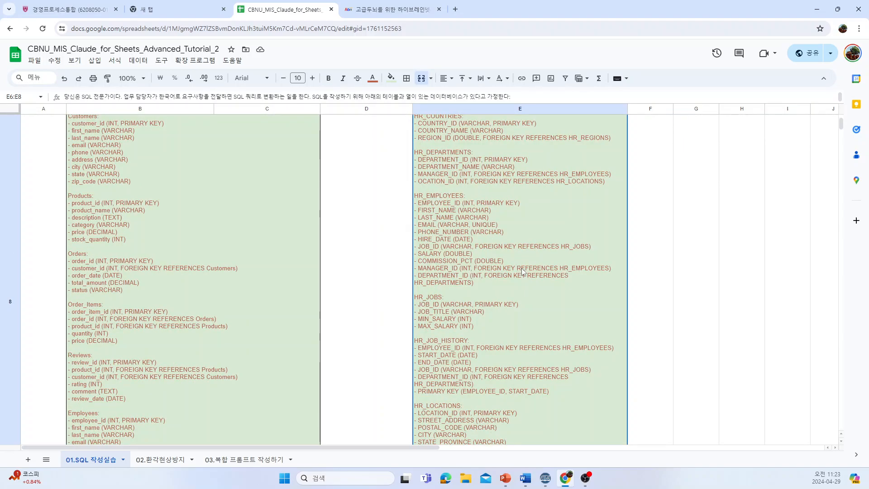
{"action": "scroll", "coordinate": [522, 271], "scroll_direction": "down", "scroll_amount": 2}
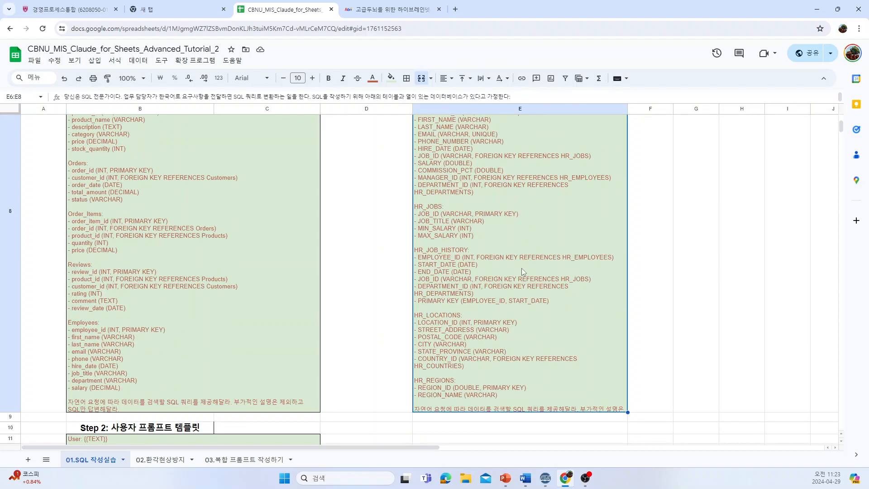
{"action": "scroll", "coordinate": [522, 270], "scroll_direction": "up", "scroll_amount": 4}
{"action": "left_click", "coordinate": [319, 283]}
{"action": "left_click", "coordinate": [473, 278]}
{"action": "left_click", "coordinate": [254, 286]}
{"action": "left_click", "coordinate": [436, 288]}
{"action": "left_click", "coordinate": [101, 267]}
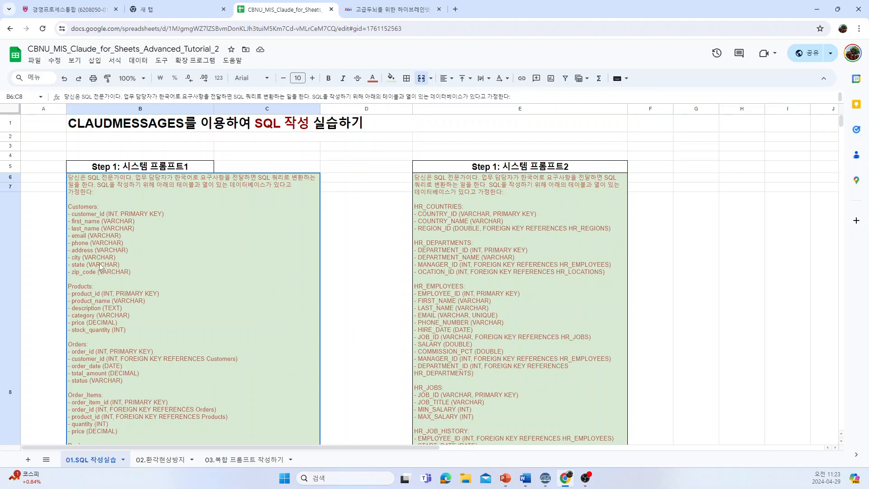
Read through system prompt 1 in B6, covering the SQL expert role, the conversion task, the table definitions and the closing answer instruction
{"action": "double_click", "coordinate": [83, 190]}
{"action": "left_click_drag", "start_coordinate": [68, 178], "coordinate": [130, 178]}
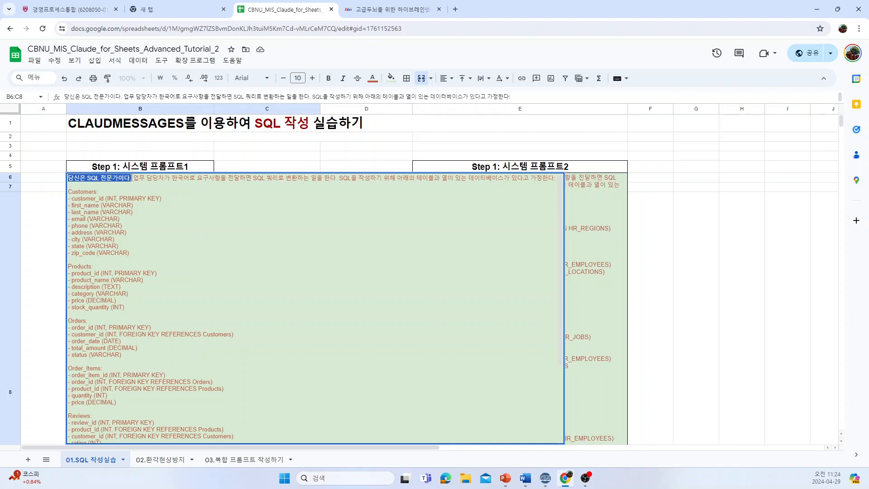
{"action": "left_click", "coordinate": [138, 178]}
{"action": "left_click_drag", "start_coordinate": [135, 178], "coordinate": [337, 177]}
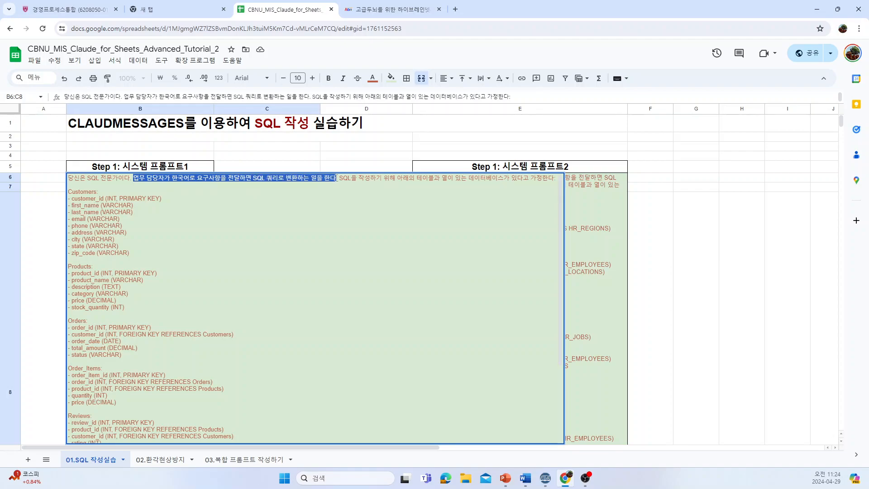
{"action": "left_click", "coordinate": [349, 178]}
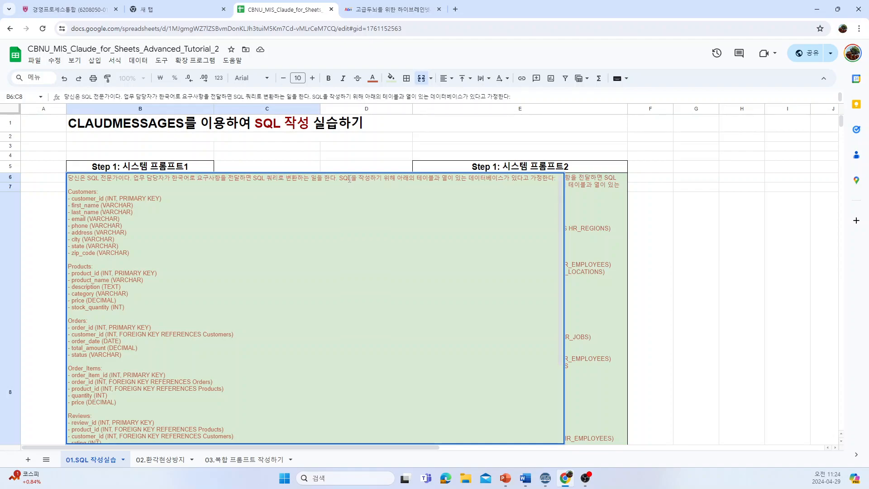
{"action": "left_click_drag", "start_coordinate": [342, 178], "coordinate": [557, 181]}
{"action": "left_click", "coordinate": [73, 194]}
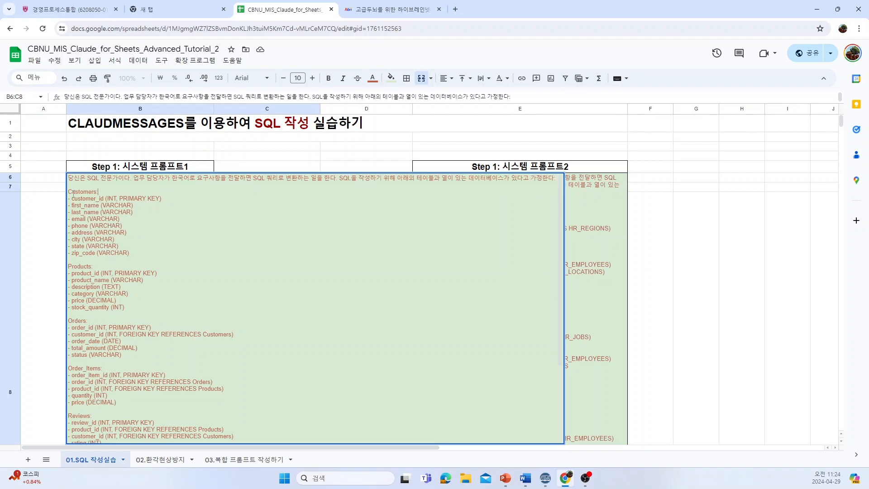
{"action": "left_click_drag", "start_coordinate": [69, 192], "coordinate": [95, 300]}
{"action": "scroll", "coordinate": [95, 302], "scroll_direction": "down", "scroll_amount": 3}
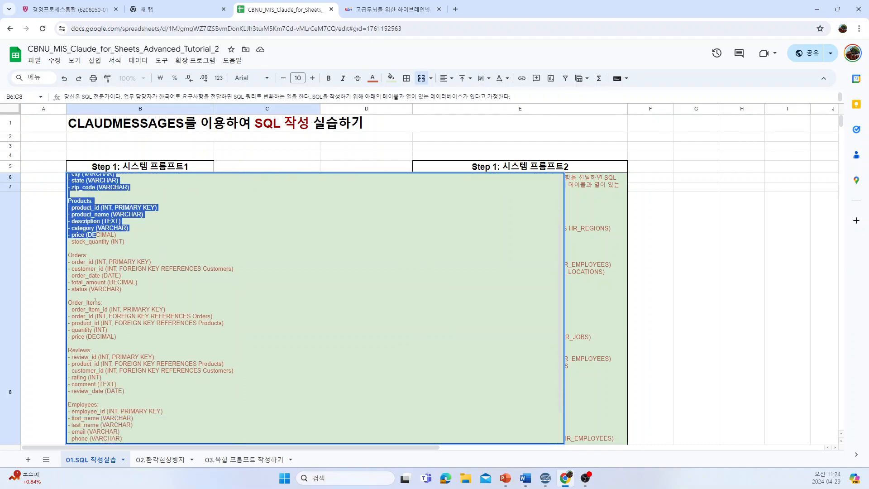
{"action": "left_click", "coordinate": [145, 426]}
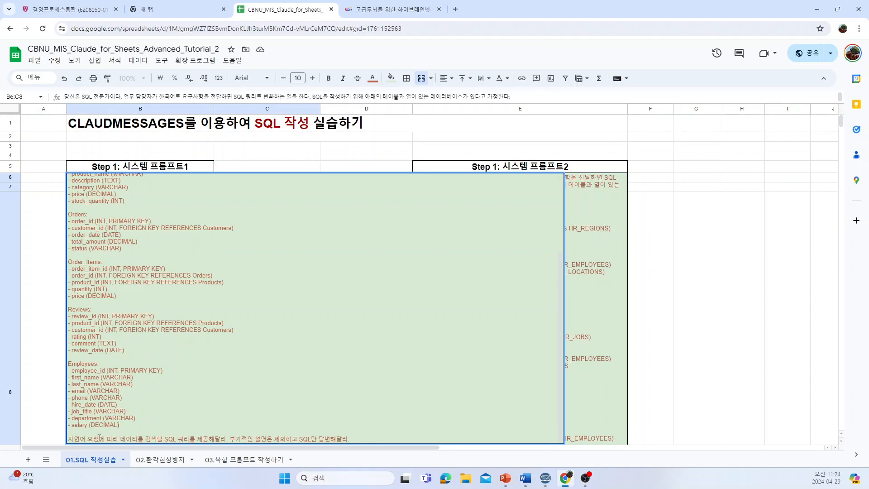
{"action": "left_click_drag", "start_coordinate": [72, 439], "coordinate": [348, 438]}
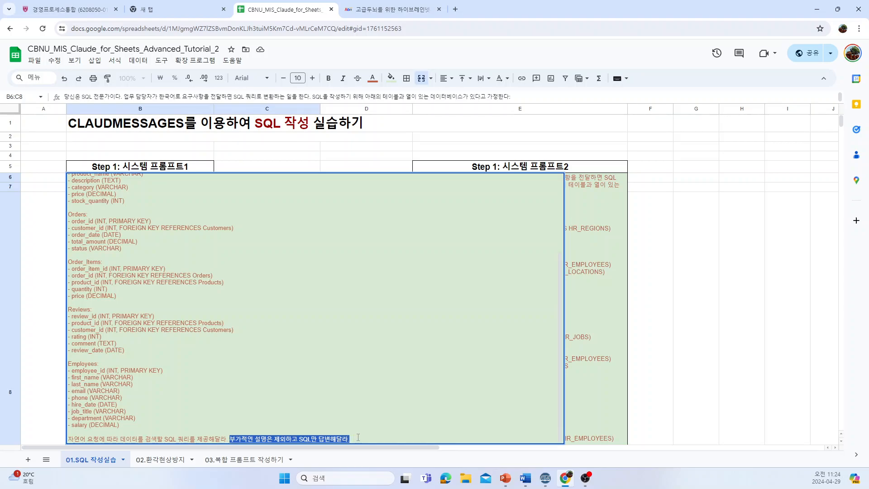
{"action": "left_click", "coordinate": [357, 437]}
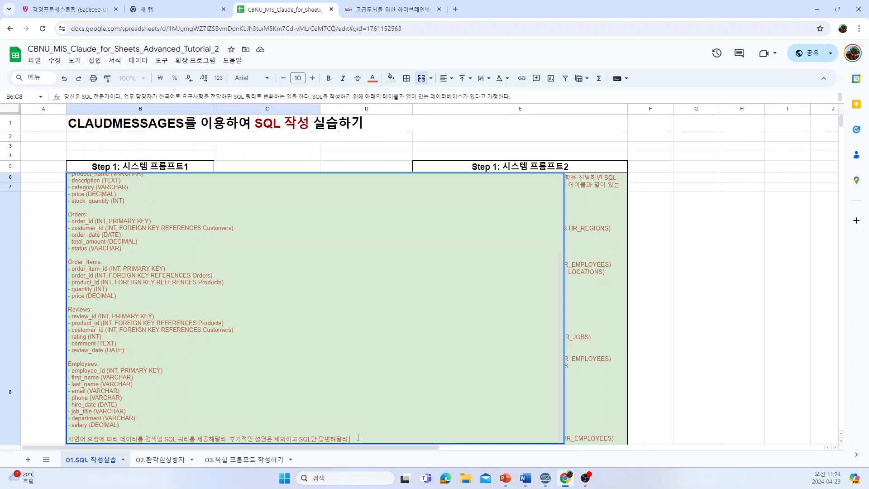
{"action": "left_click", "coordinate": [50, 388]}
Examine the user prompt template in B11 alongside the two system prompts and the Step 3 to Step 5 table
{"action": "scroll", "coordinate": [169, 384], "scroll_direction": "down", "scroll_amount": 3}
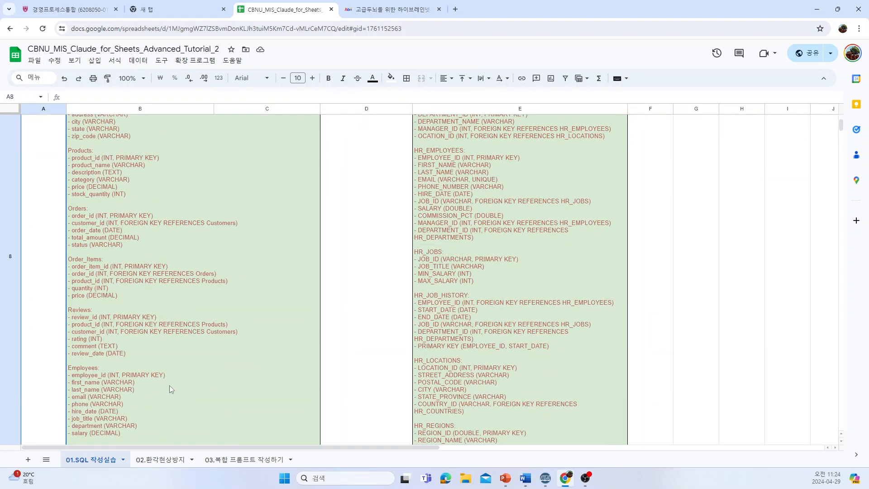
{"action": "scroll", "coordinate": [170, 385], "scroll_direction": "down", "scroll_amount": 4}
{"action": "scroll", "coordinate": [156, 336], "scroll_direction": "up", "scroll_amount": 2}
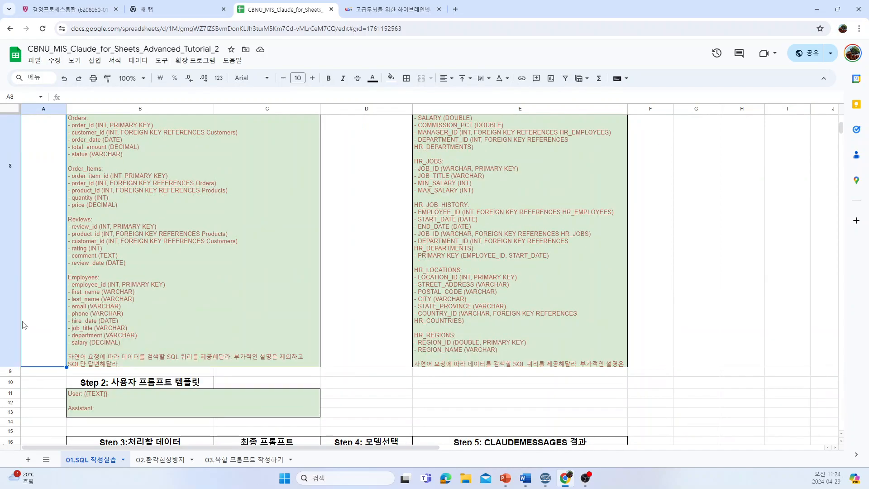
{"action": "scroll", "coordinate": [136, 327], "scroll_direction": "down", "scroll_amount": 2}
{"action": "left_click", "coordinate": [102, 305]}
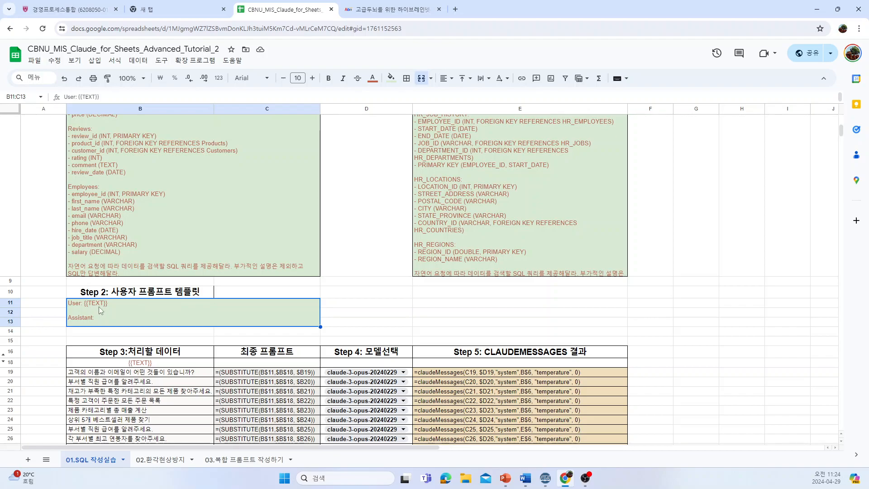
{"action": "scroll", "coordinate": [196, 245], "scroll_direction": "up", "scroll_amount": 6}
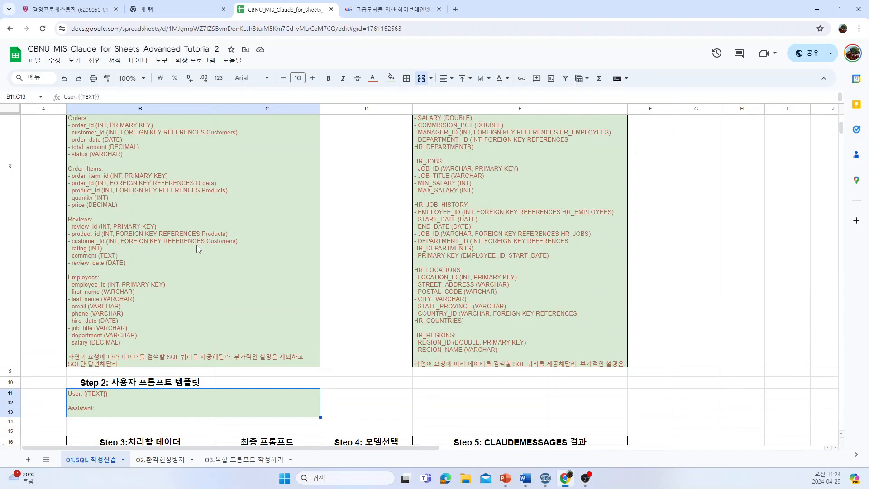
{"action": "scroll", "coordinate": [121, 281], "scroll_direction": "down", "scroll_amount": 3}
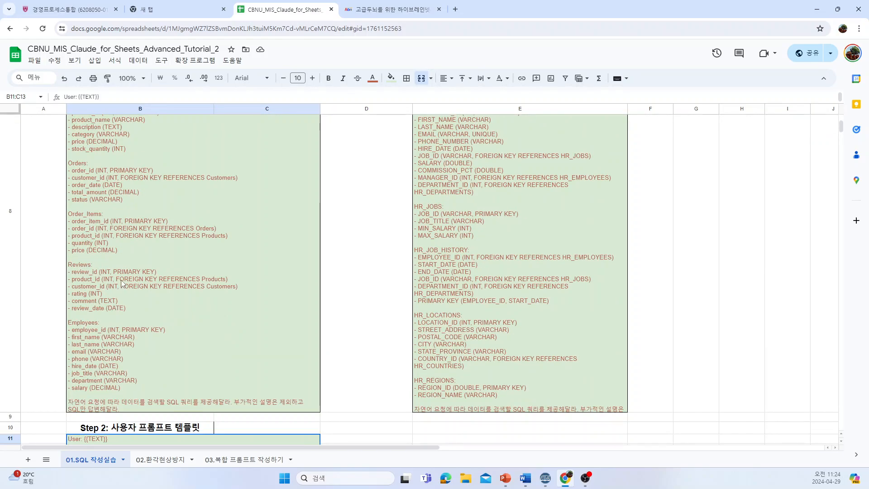
{"action": "scroll", "coordinate": [140, 261], "scroll_direction": "down", "scroll_amount": 1}
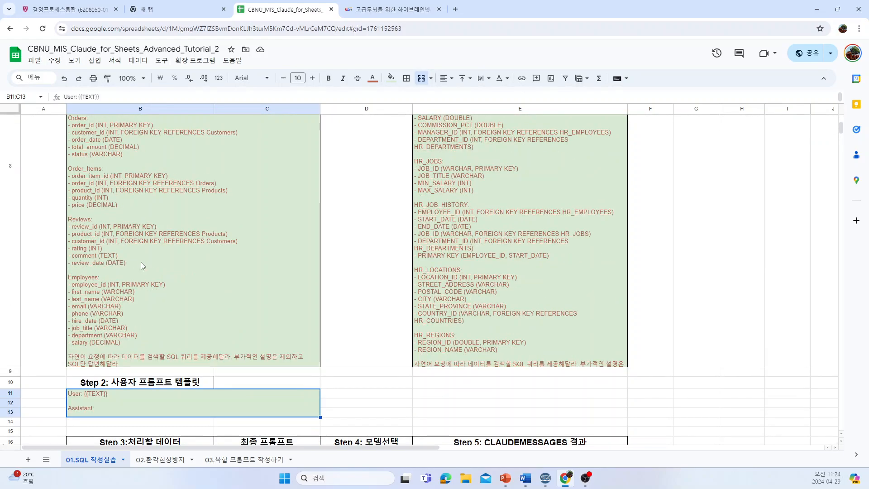
{"action": "left_click", "coordinate": [566, 291]}
{"action": "scroll", "coordinate": [272, 317], "scroll_direction": "down", "scroll_amount": 2}
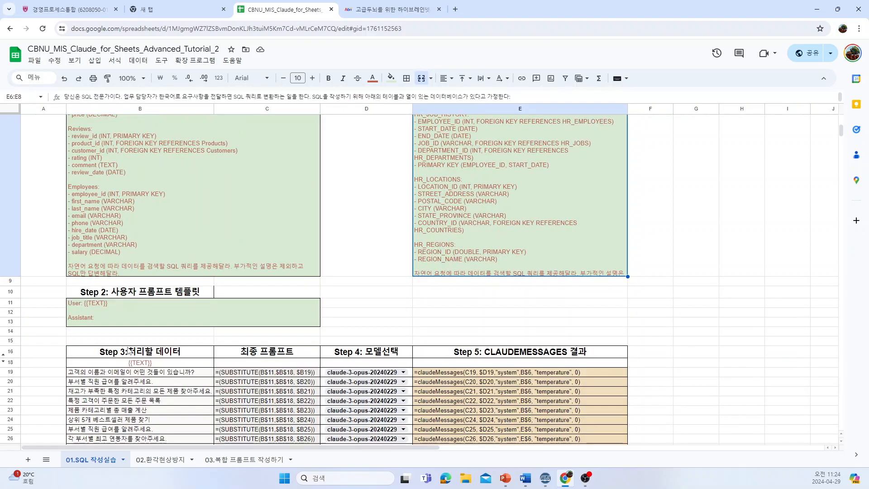
{"action": "left_click", "coordinate": [88, 318]}
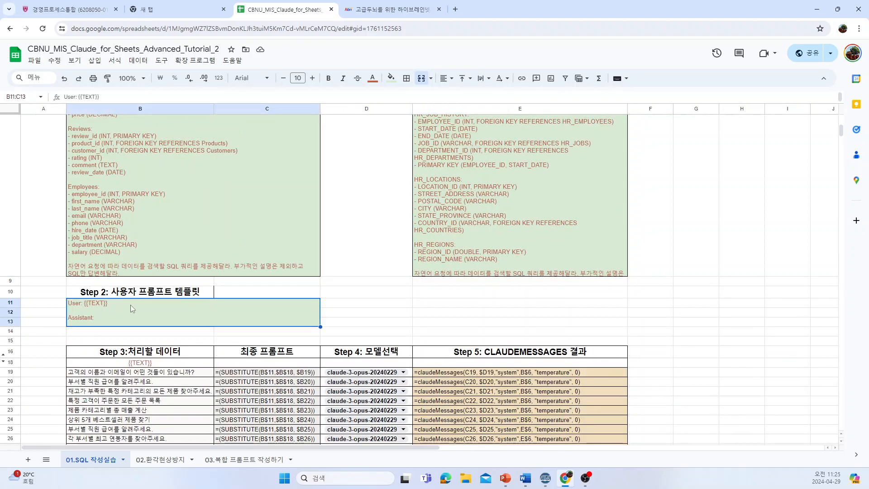
{"action": "scroll", "coordinate": [137, 305], "scroll_direction": "down", "scroll_amount": 1}
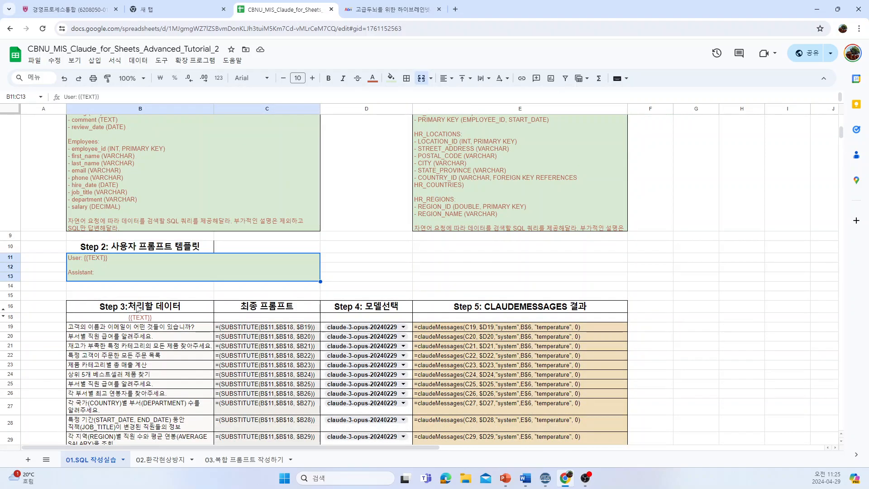
Activate the final prompt formula =(SUBSTITUTE(B$11,$B$18, $B19)) in C19 by removing its leading apostrophe
{"action": "left_click", "coordinate": [133, 333]}
{"action": "left_click", "coordinate": [250, 329]}
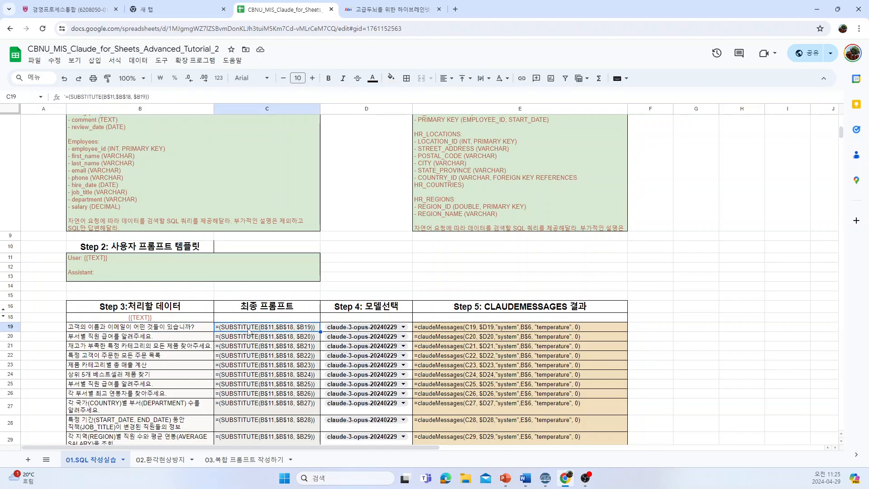
{"action": "left_click", "coordinate": [93, 95]}
{"action": "key", "text": "Home"}
{"action": "key", "text": "Delete"}
{"action": "key", "text": "Return"}
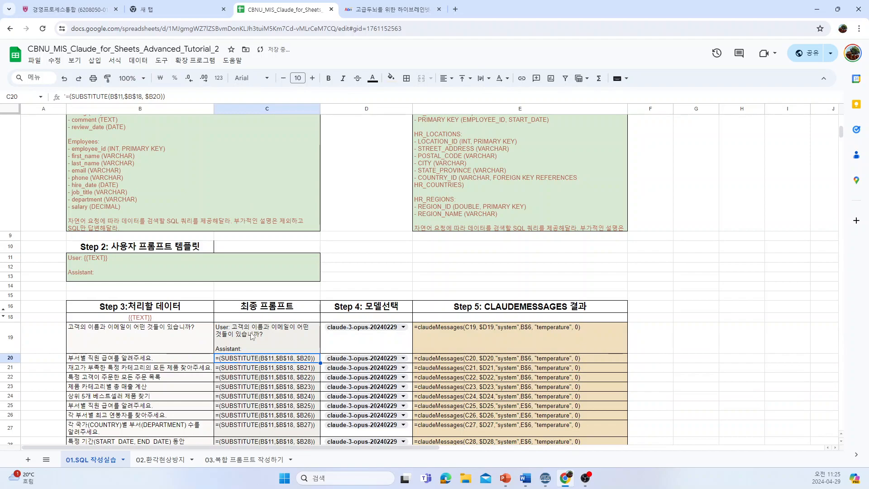
{"action": "left_click", "coordinate": [286, 336]}
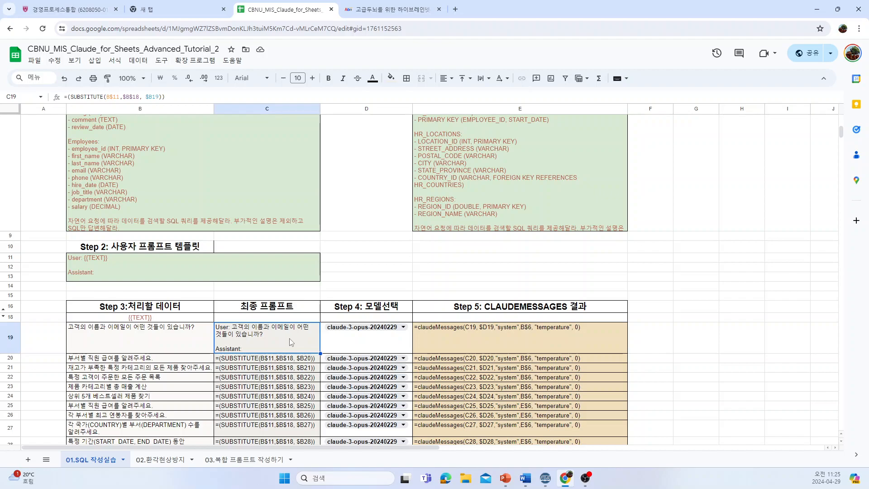
Run =claudeMessages(C19, $D19,"system",B$6, "temperature", 0) in E19 by removing the apostrophe that keeps it as text
{"action": "left_click", "coordinate": [439, 336]}
{"action": "left_click", "coordinate": [73, 97]}
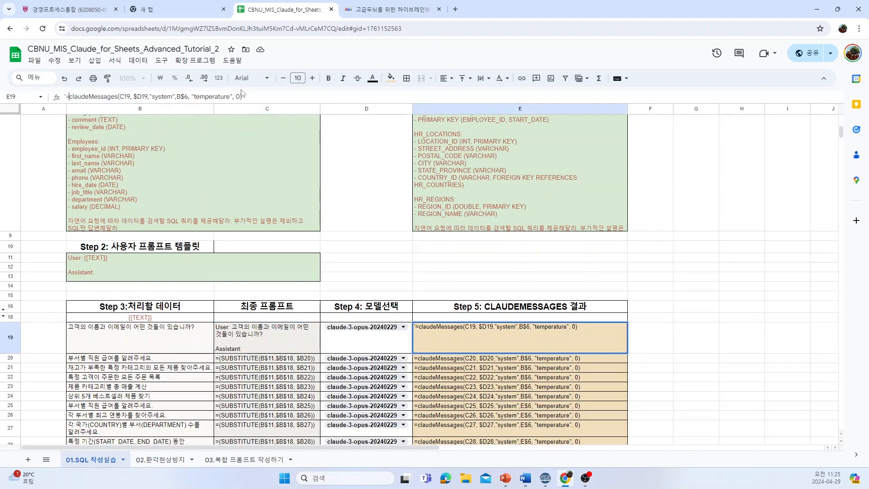
{"action": "key", "text": "BackSpace"}
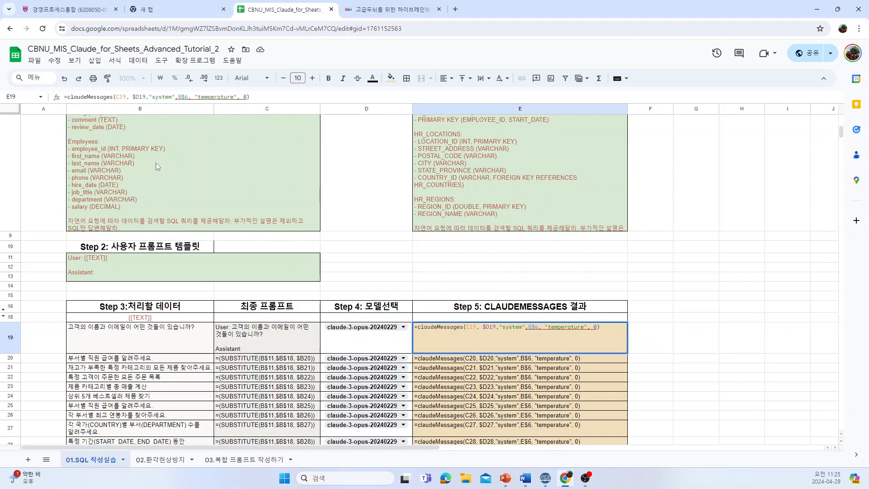
{"action": "key", "text": "Return"}
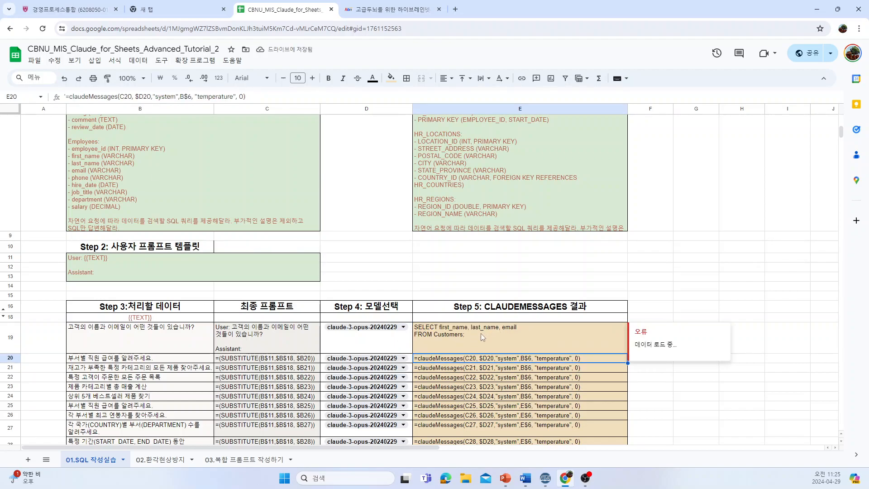
Remove the leading apostrophe in C20 so =(SUBSTITUTE(B$11,$B$18, $B20)) builds the final prompt for the department salary question
{"action": "scroll", "coordinate": [457, 345], "scroll_direction": "down", "scroll_amount": 1}
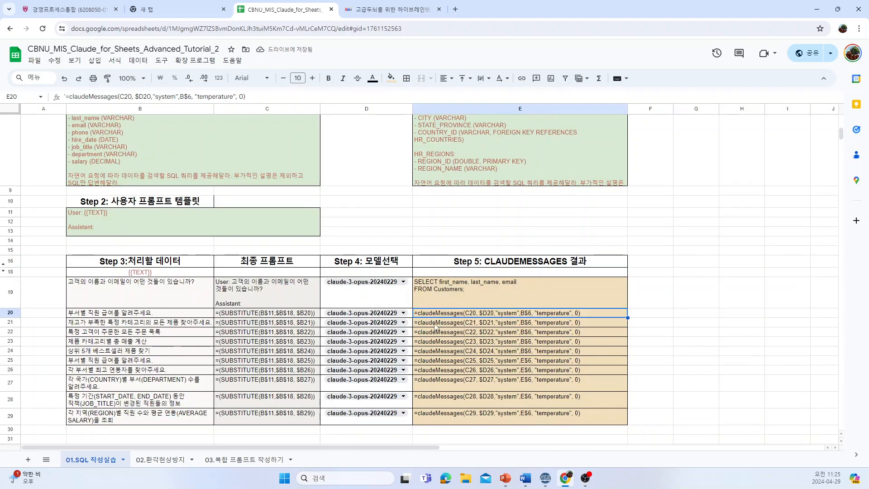
{"action": "left_click", "coordinate": [300, 311]}
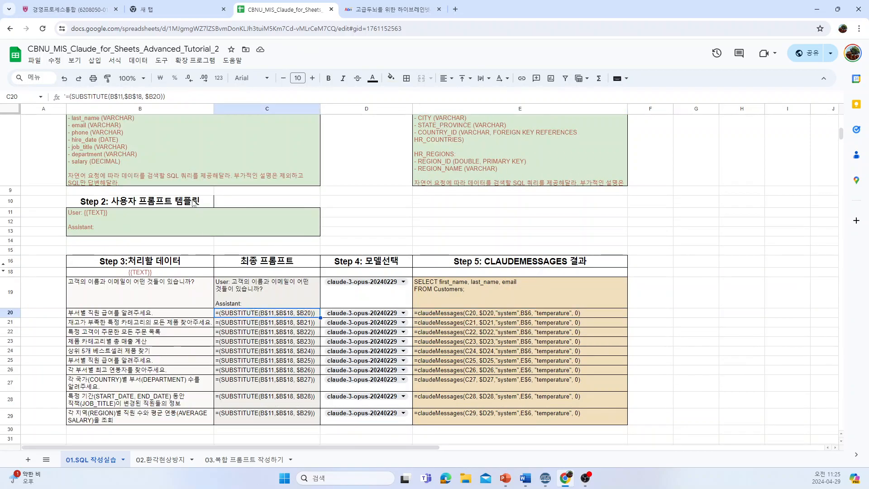
{"action": "left_click", "coordinate": [308, 99]}
{"action": "key", "text": "BackSpace"}
{"action": "key", "text": "Return"}
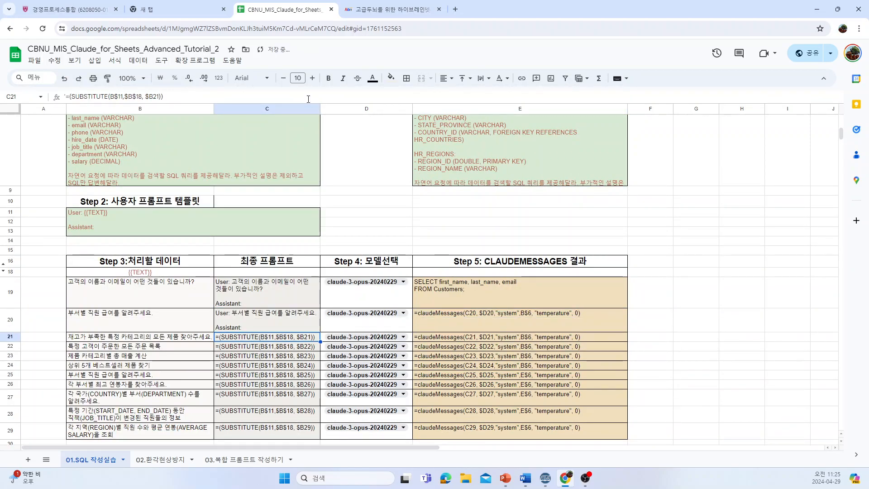
Remove the leading apostrophe in E20 to run =claudeMessages(C20, $D20,"system",B$6, "temperature", 0)
{"action": "left_click", "coordinate": [470, 302]}
{"action": "left_click", "coordinate": [511, 328]}
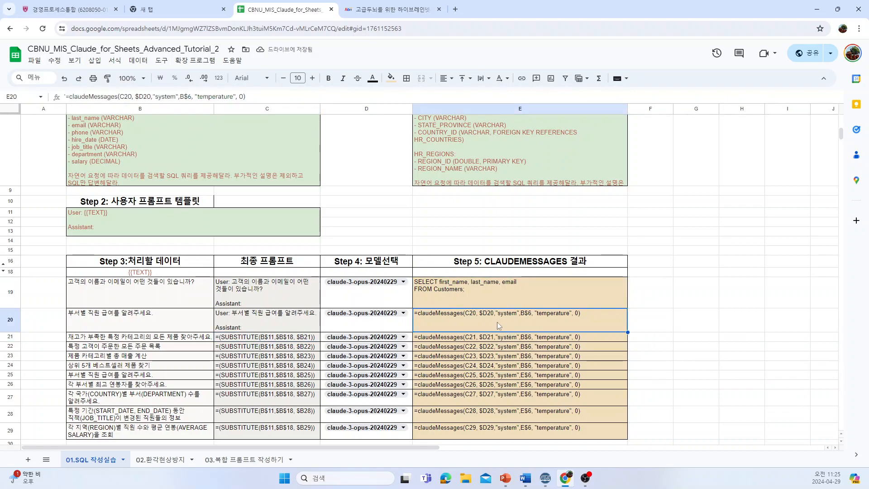
{"action": "left_click", "coordinate": [69, 96]}
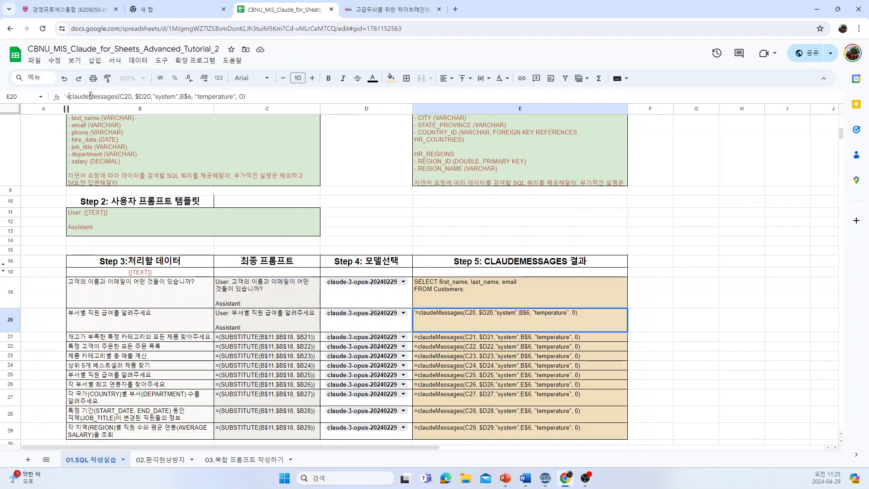
{"action": "key", "text": "BackSpace"}
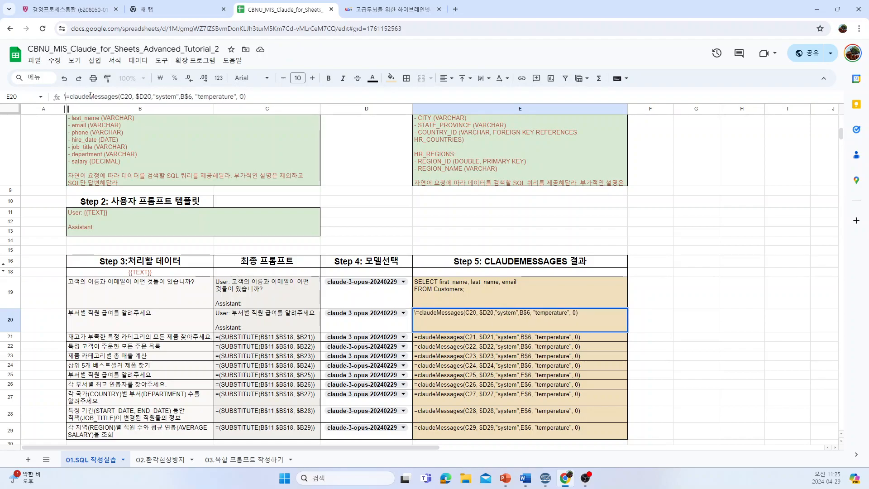
{"action": "key", "text": "Return"}
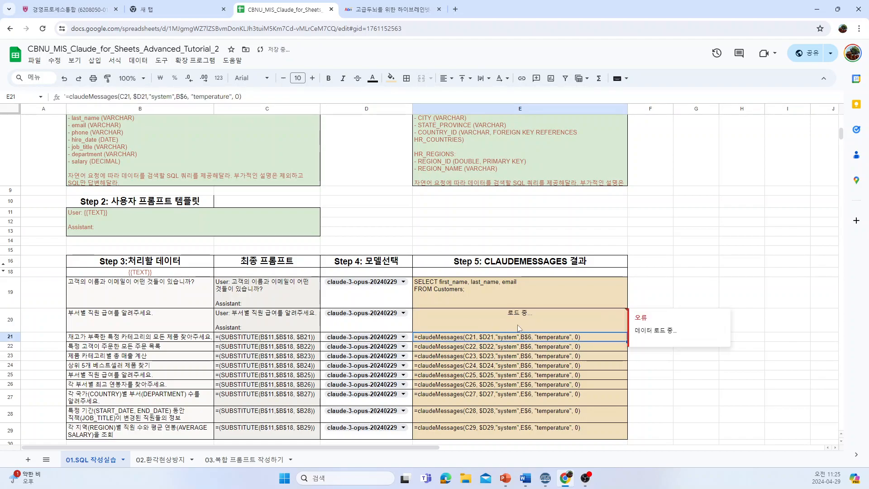
Review the query generated in E20 and compare the table schemas in the system prompts in B6 and E6 with the remaining requests
{"action": "left_click", "coordinate": [519, 329]}
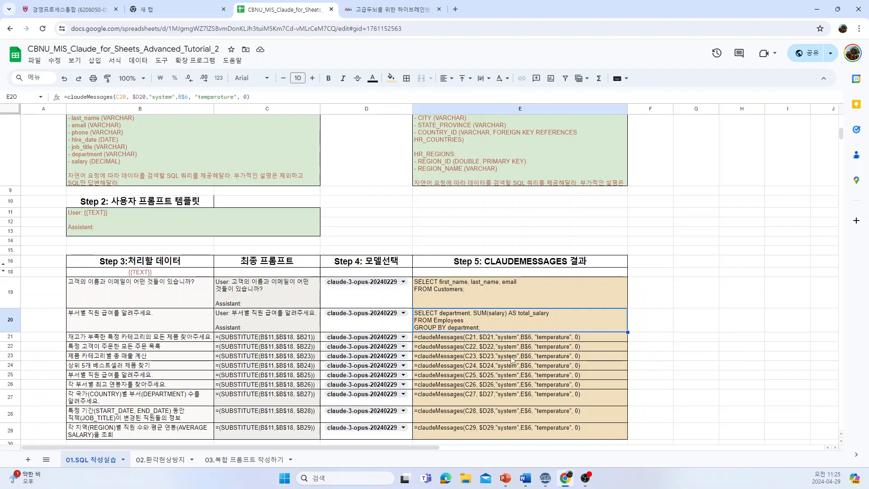
{"action": "left_click", "coordinate": [505, 367]}
{"action": "left_click", "coordinate": [502, 349]}
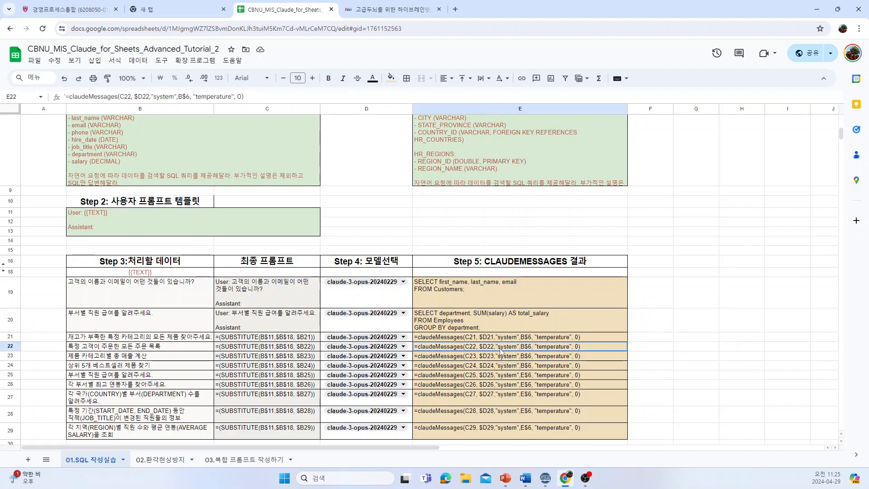
{"action": "left_click", "coordinate": [520, 387]}
{"action": "left_click", "coordinate": [484, 159]}
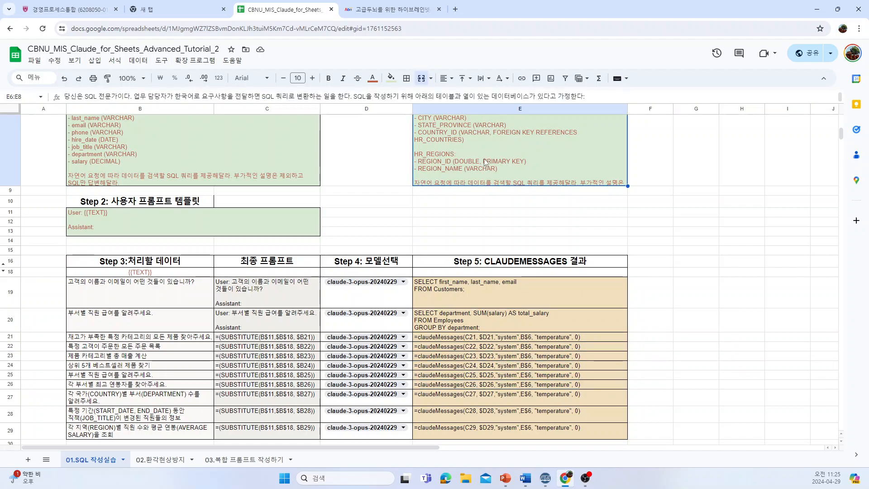
{"action": "left_click", "coordinate": [149, 163]}
{"action": "scroll", "coordinate": [149, 227], "scroll_direction": "up", "scroll_amount": 3}
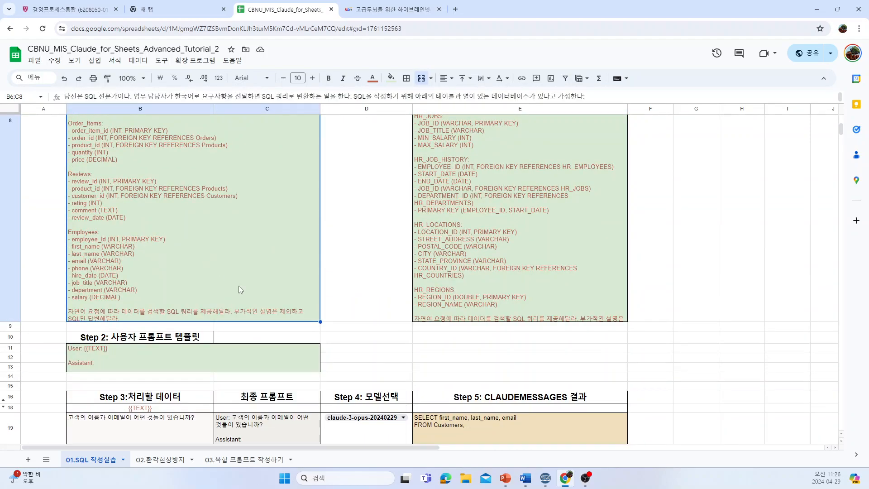
{"action": "scroll", "coordinate": [238, 286], "scroll_direction": "down", "scroll_amount": 4}
{"action": "scroll", "coordinate": [184, 281], "scroll_direction": "up", "scroll_amount": 5}
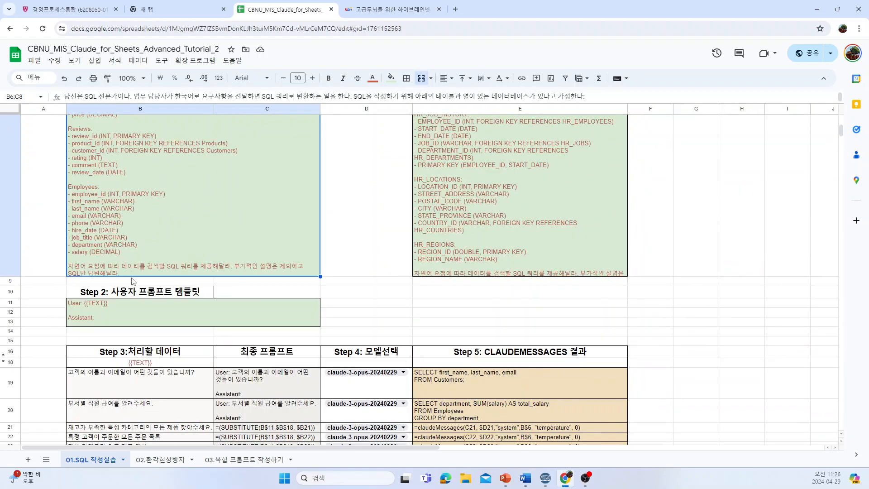
{"action": "scroll", "coordinate": [126, 317], "scroll_direction": "down", "scroll_amount": 5}
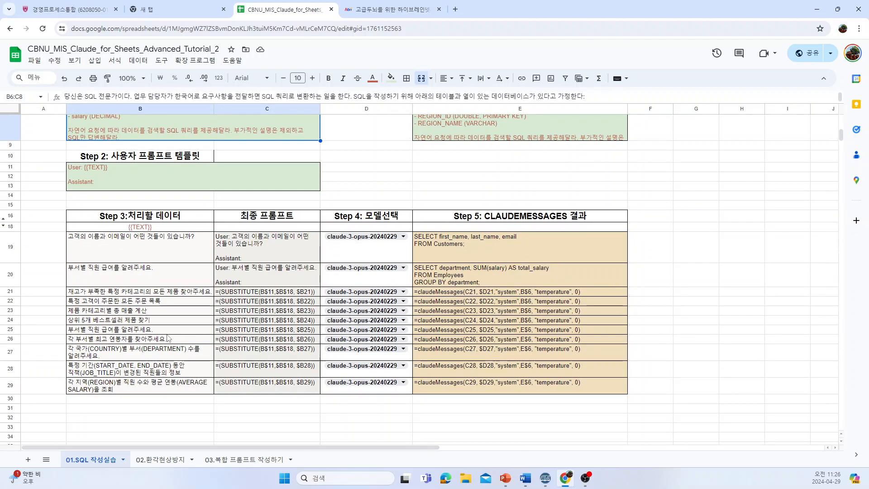
{"action": "left_click", "coordinate": [539, 331]}
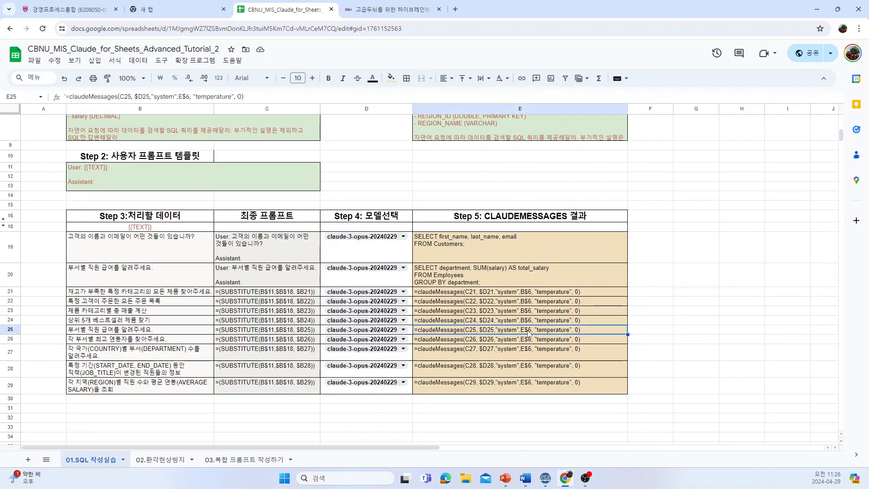
{"action": "left_click", "coordinate": [524, 123]}
{"action": "scroll", "coordinate": [497, 217], "scroll_direction": "up", "scroll_amount": 3}
{"action": "scroll", "coordinate": [497, 217], "scroll_direction": "down", "scroll_amount": 3}
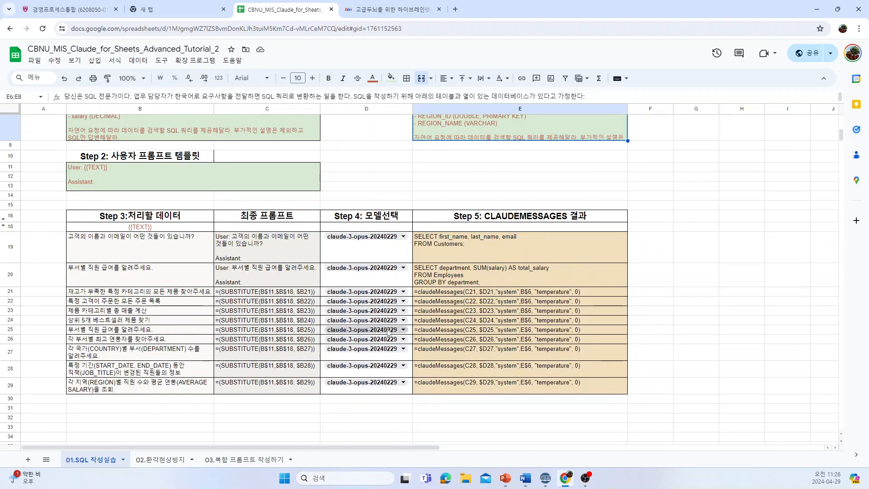
Activate =(SUBSTITUTE(B$11,$B$18, $B25)) in C25 by removing its leading apostrophe
{"action": "left_click", "coordinate": [528, 331]}
{"action": "left_click", "coordinate": [286, 330]}
{"action": "left_click", "coordinate": [293, 94]}
{"action": "key", "text": "Home"}
{"action": "key", "text": "Delete"}
{"action": "key", "text": "Return"}
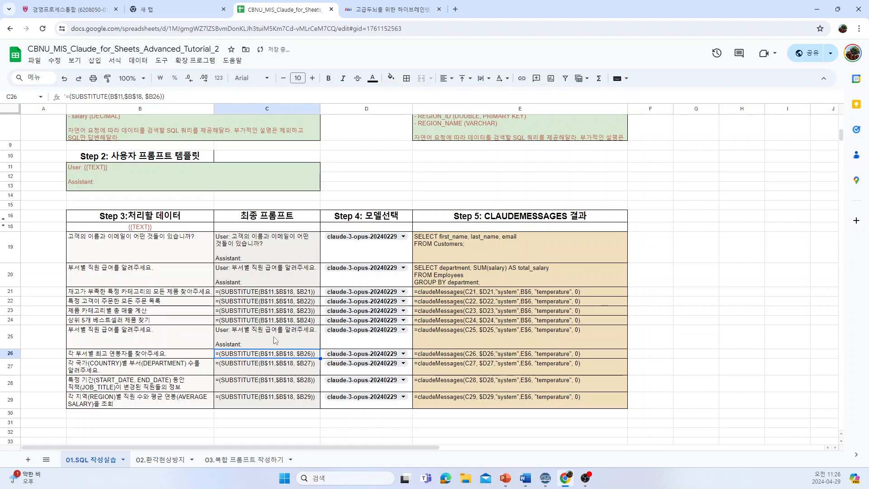
Run =claudeMessages(C25, $D25,"system",E$6, "temperature", 0) in E25 by removing the leading apostrophe
{"action": "left_click", "coordinate": [455, 344]}
{"action": "left_click", "coordinate": [398, 95]}
{"action": "key", "text": "Home"}
{"action": "key", "text": "Delete"}
{"action": "key", "text": "Return"}
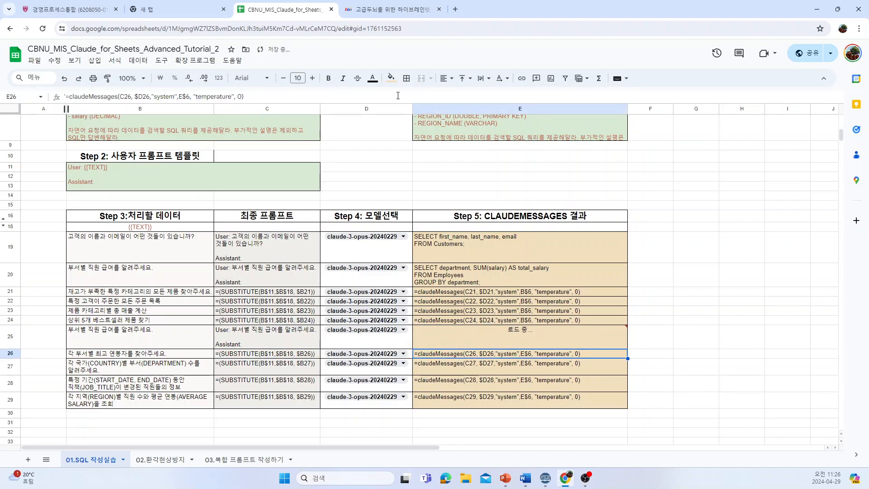
{"action": "left_click", "coordinate": [474, 350]}
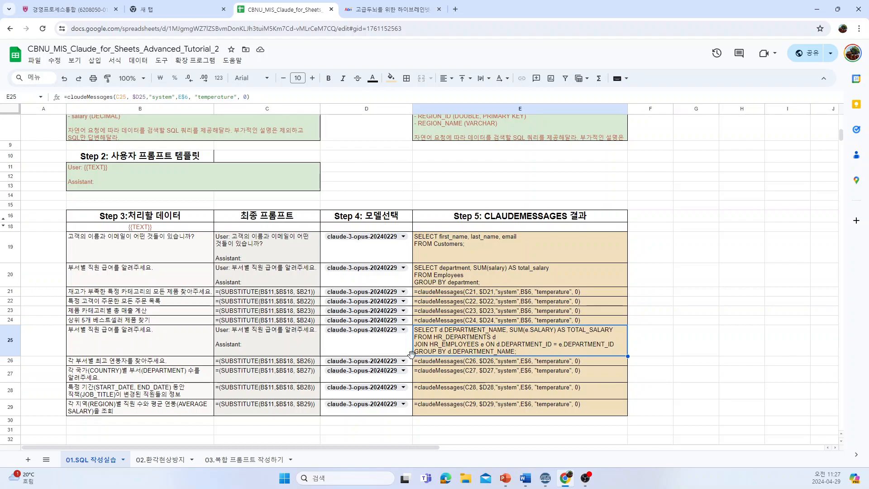
Open the 02.환각현상방지 sheet and set the font size of the hippo prompts in B4 and B6 to 12
{"action": "left_click", "coordinate": [153, 461]}
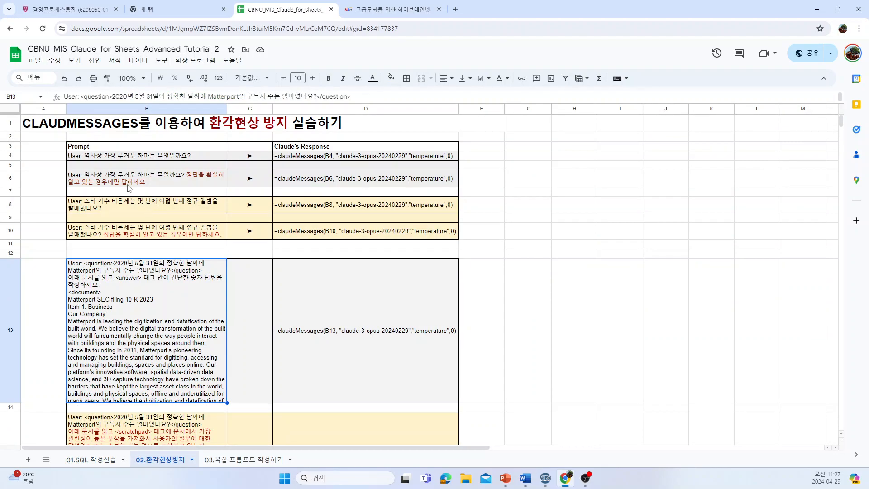
{"action": "left_click", "coordinate": [151, 158]}
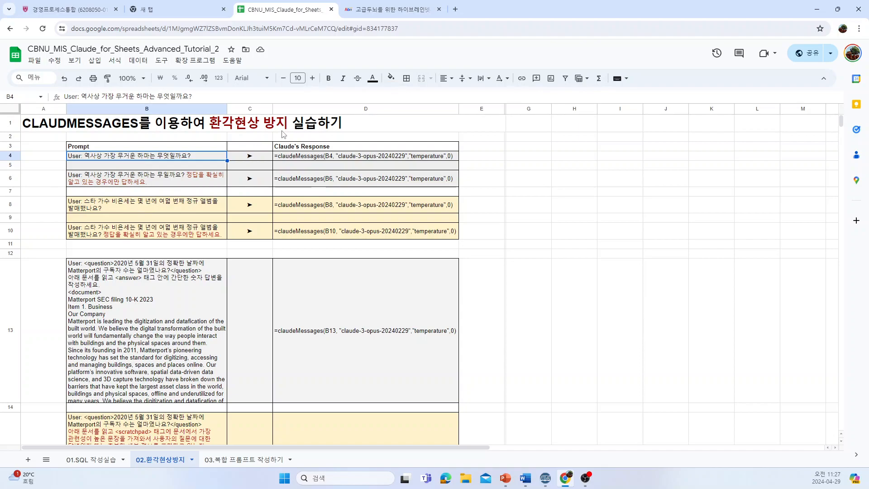
{"action": "left_click", "coordinate": [316, 79]}
{"action": "left_click", "coordinate": [315, 79]}
{"action": "left_click", "coordinate": [205, 181]}
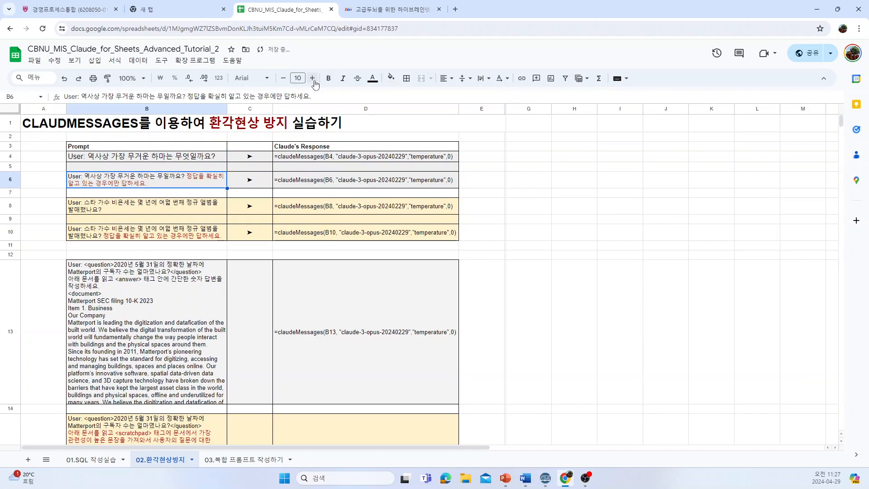
{"action": "left_click", "coordinate": [313, 79]}
{"action": "left_click", "coordinate": [313, 79]}
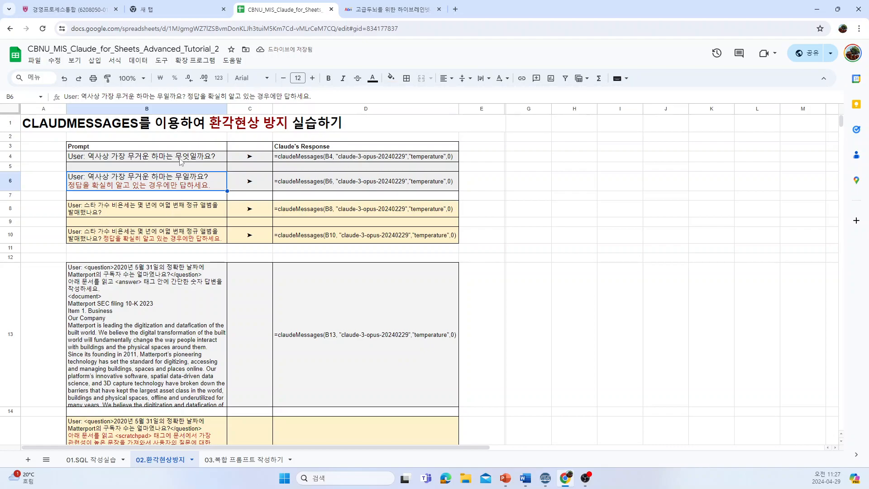
Run =claudeMessages(B4, "claude-3-opus-20240229","temperature",0) in D4 by removing its leading apostrophe, and set the response's font size to 11
{"action": "key", "text": "Up"}
{"action": "key", "text": "Up"}
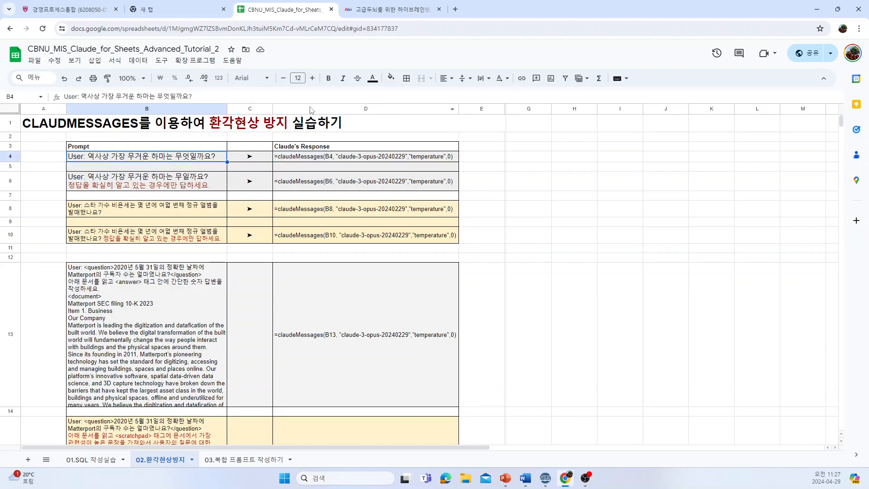
{"action": "left_click", "coordinate": [293, 158]}
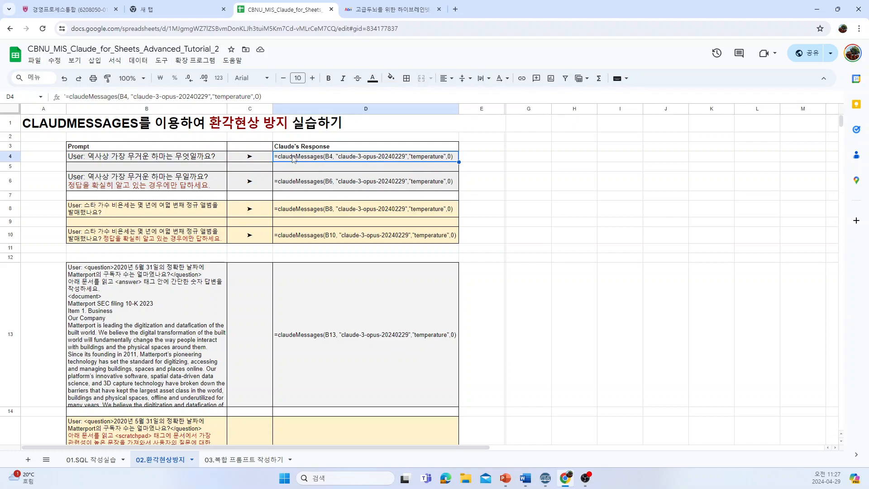
{"action": "left_click", "coordinate": [193, 159]}
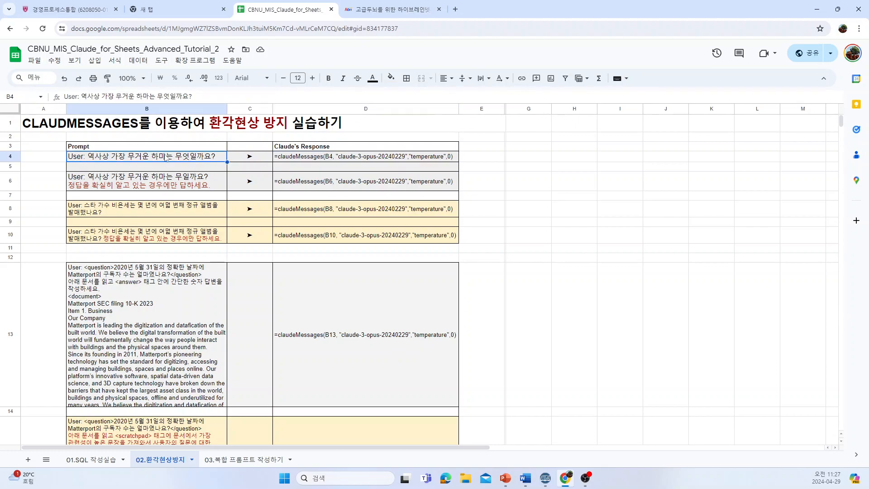
{"action": "left_click", "coordinate": [287, 158]}
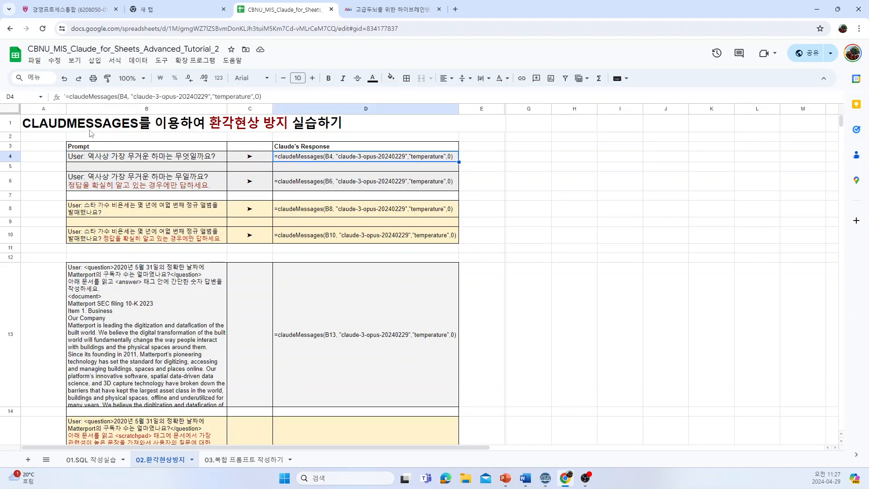
{"action": "key", "text": "F2"}
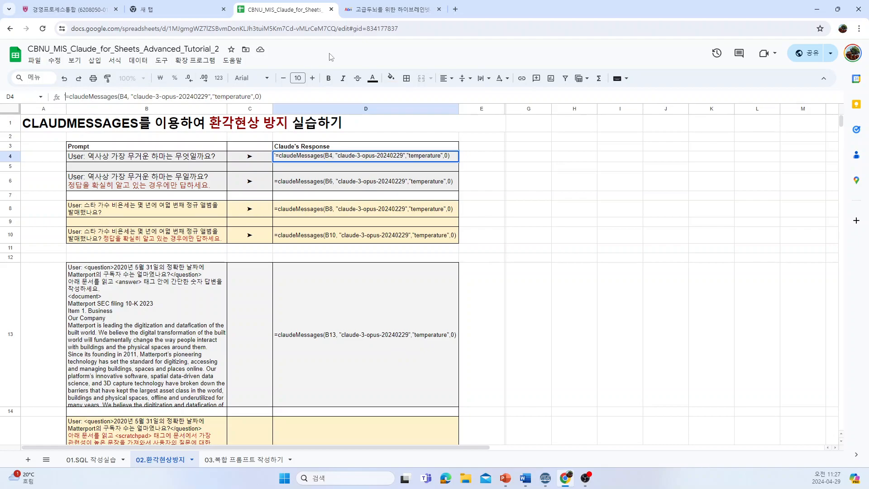
{"action": "key", "text": "Home"}
{"action": "key", "text": "Delete"}
{"action": "key", "text": "Return"}
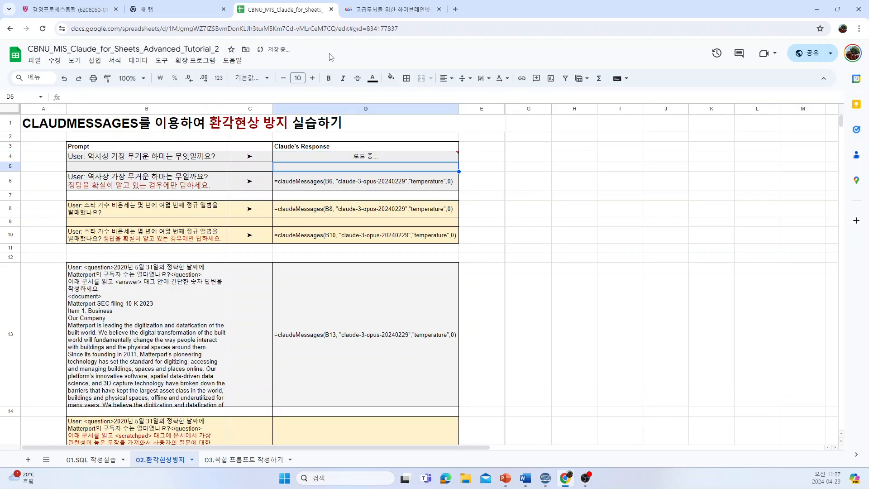
{"action": "mouse_move", "coordinate": [335, 159]}
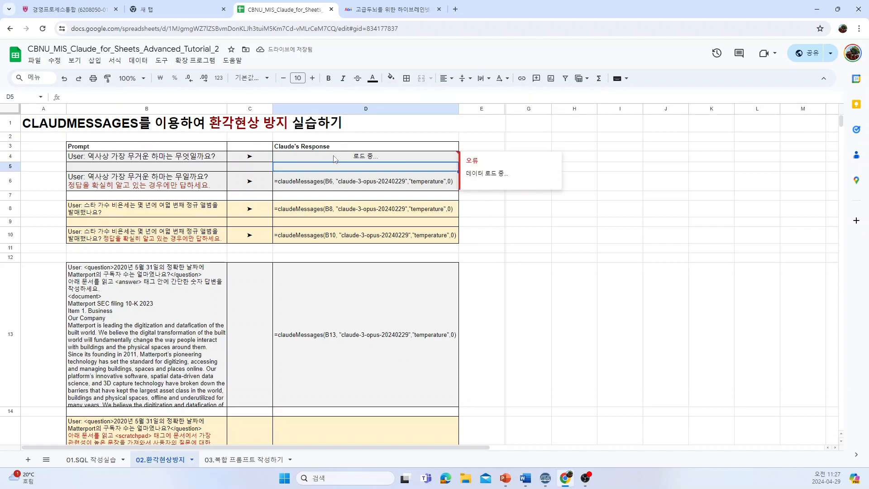
{"action": "left_click", "coordinate": [340, 176]}
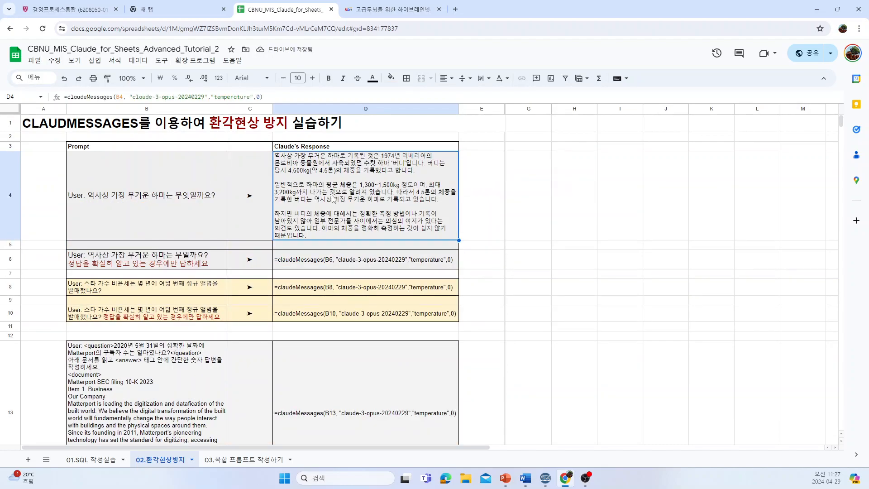
{"action": "left_click", "coordinate": [312, 78]}
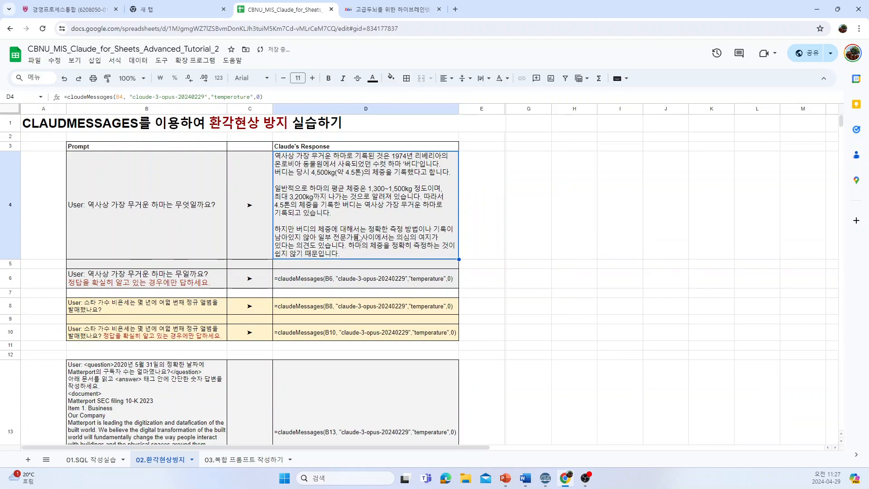
Remove the apostrophe in D6 to run =claudeMessages(B6, "claude-3-opus-20240229","temperature",0), and set the response's font size to 12
{"action": "left_click", "coordinate": [306, 283]}
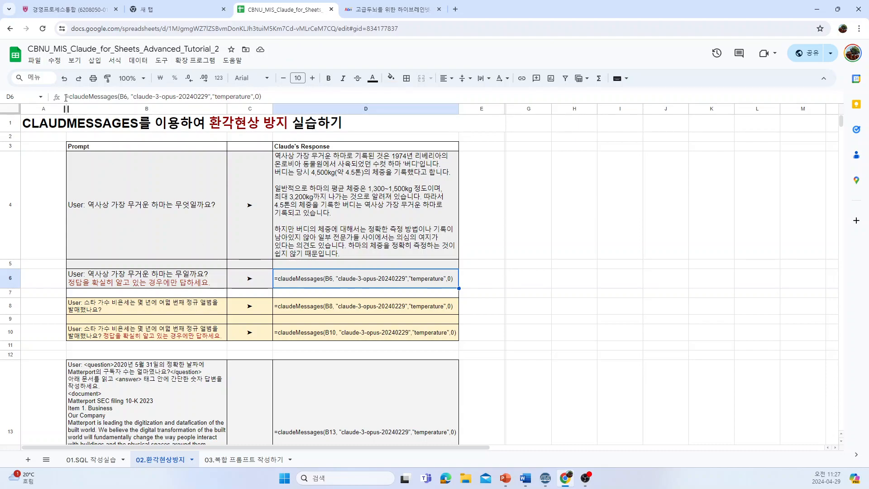
{"action": "key", "text": "F2"}
{"action": "key", "text": "Return"}
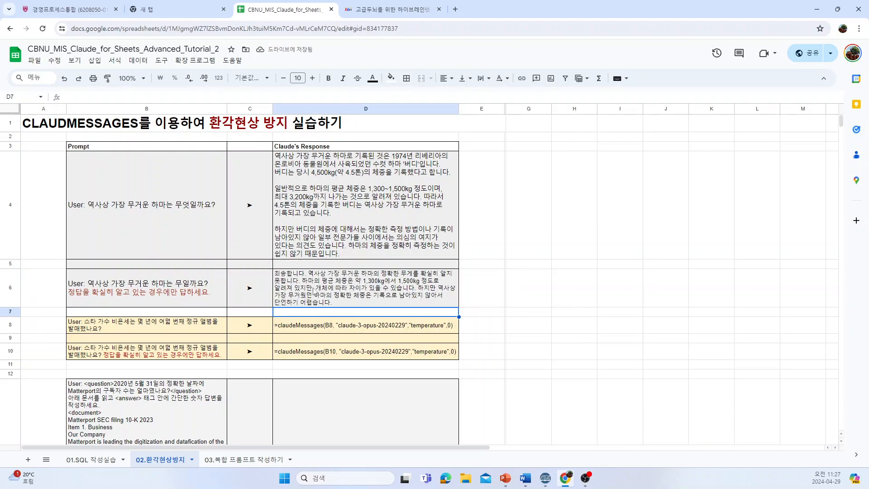
{"action": "left_click", "coordinate": [291, 282]}
{"action": "left_click", "coordinate": [312, 78]}
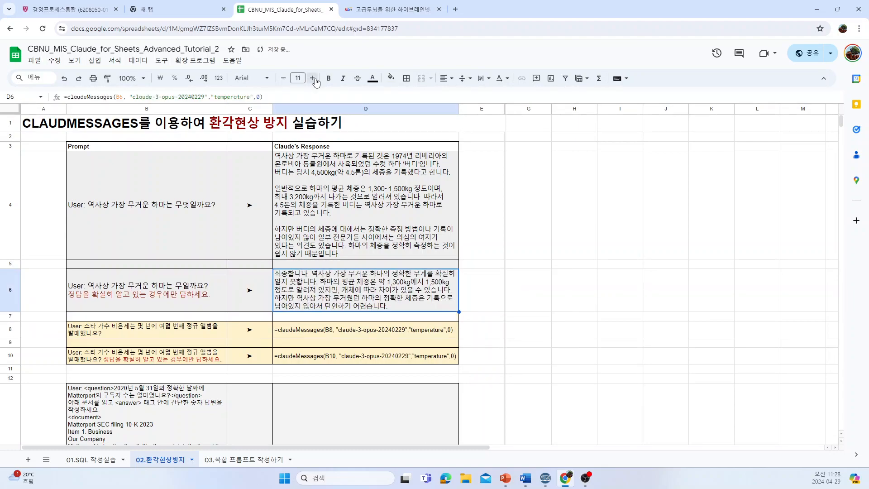
{"action": "left_click", "coordinate": [312, 78]}
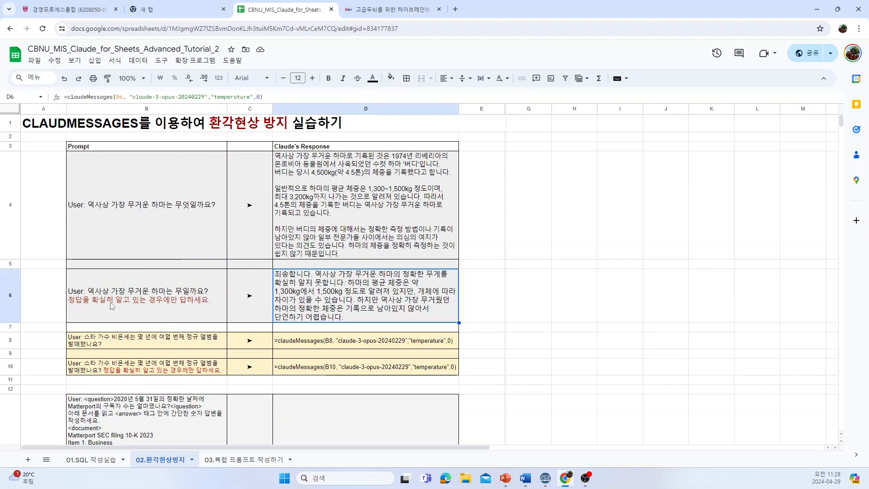
Set the font size of the Beyoncé album question in B8 to 12
{"action": "scroll", "coordinate": [154, 357], "scroll_direction": "down", "scroll_amount": 1}
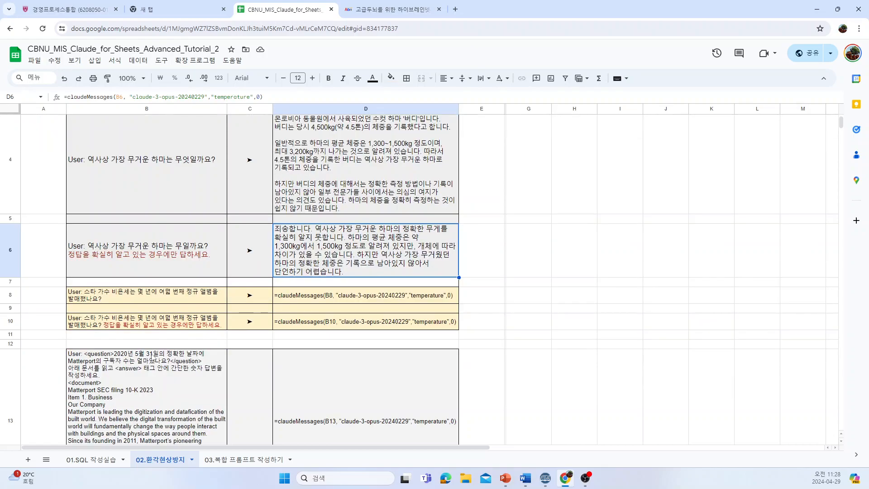
{"action": "left_click", "coordinate": [160, 299]}
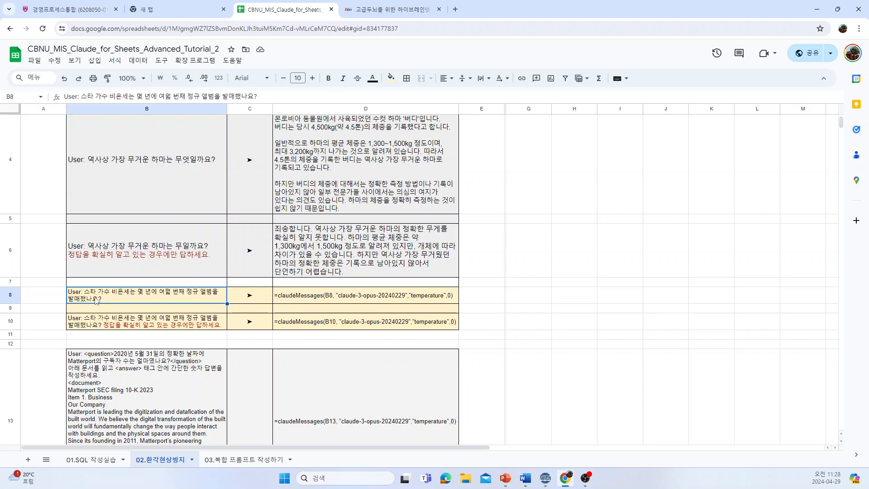
{"action": "left_click", "coordinate": [312, 78]}
{"action": "left_click", "coordinate": [312, 78]}
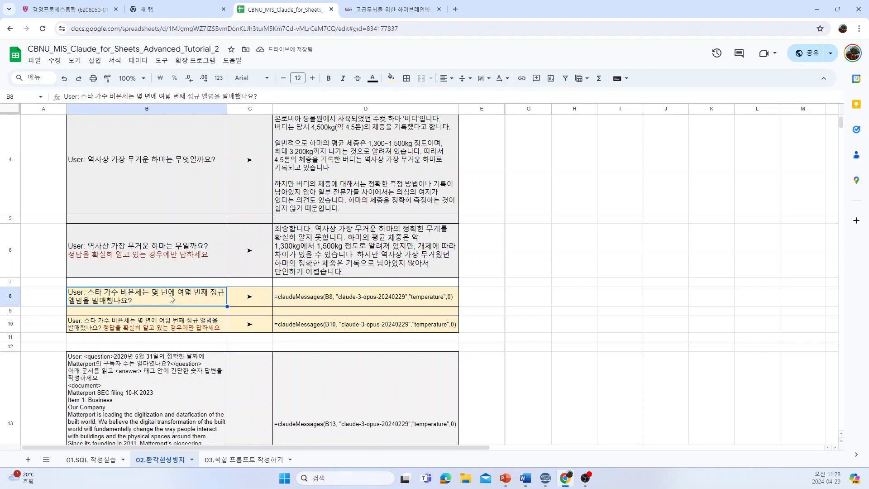
Run =claudeMessages(B8, "claude-3-opus-20240229","temperature",0) in D8 by removing the leading apostrophe
{"action": "left_click", "coordinate": [298, 299]}
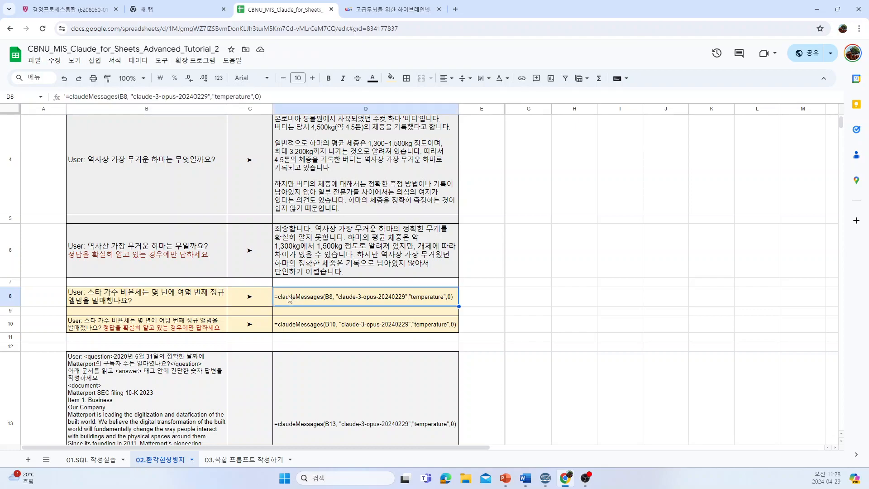
{"action": "left_click", "coordinate": [68, 97]}
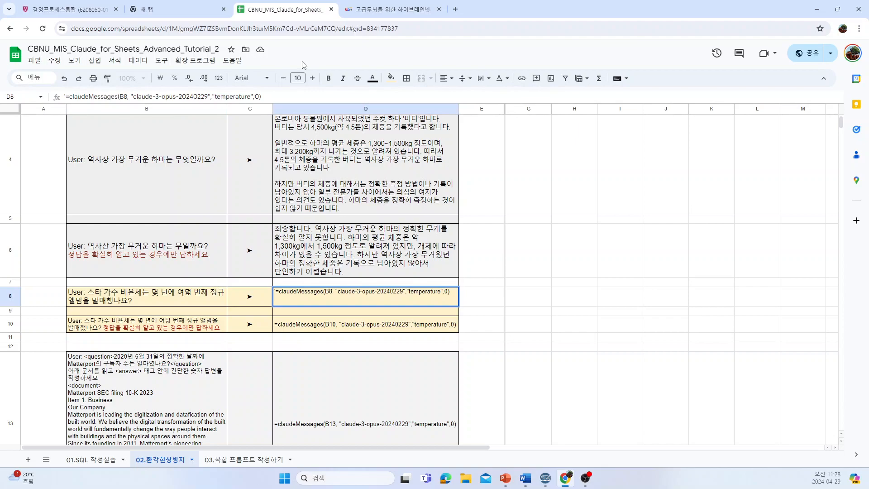
{"action": "key", "text": "BackSpace"}
{"action": "key", "text": "Return"}
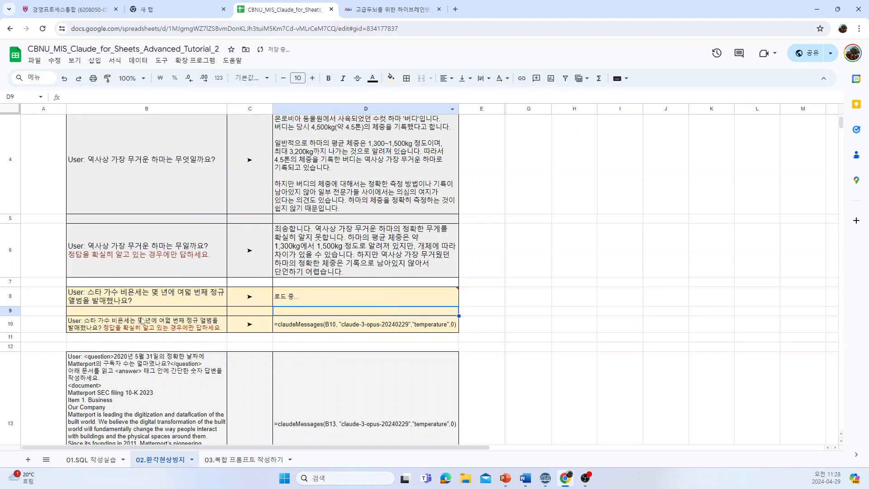
{"action": "left_click", "coordinate": [372, 311]}
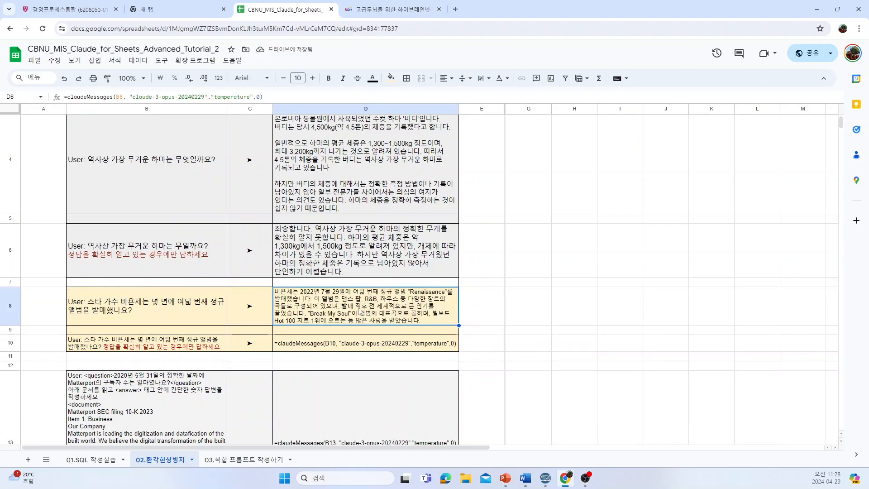
Set the font size of the Beyoncé response in D8 to 11 and of the question in B10 to 12
{"action": "left_click", "coordinate": [312, 78]}
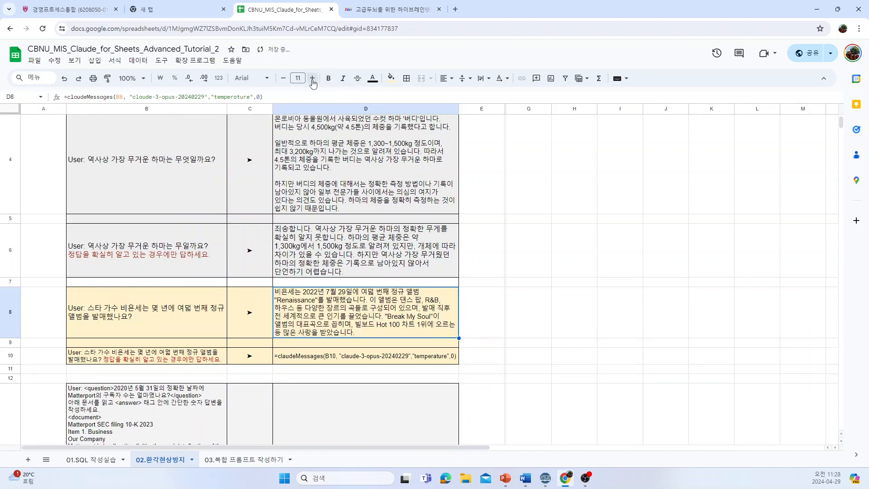
{"action": "scroll", "coordinate": [335, 331], "scroll_direction": "down", "scroll_amount": 1}
{"action": "left_click", "coordinate": [198, 316]}
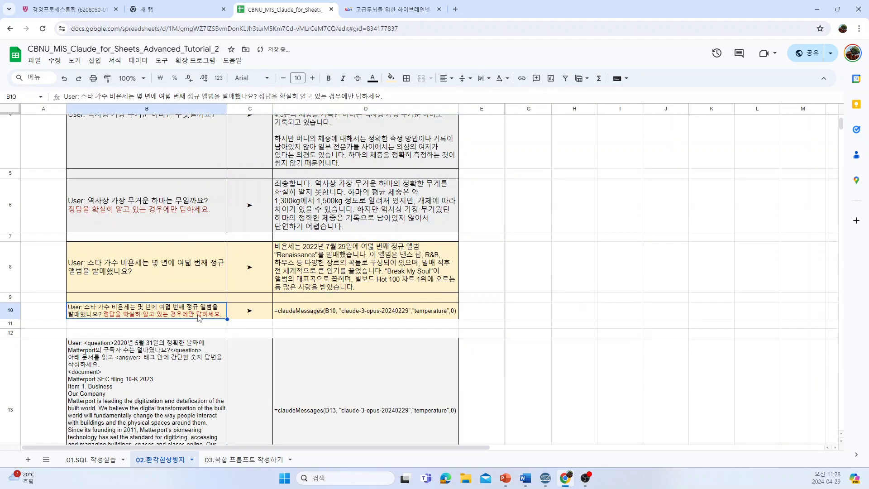
{"action": "left_click", "coordinate": [313, 78]}
{"action": "left_click", "coordinate": [312, 78]}
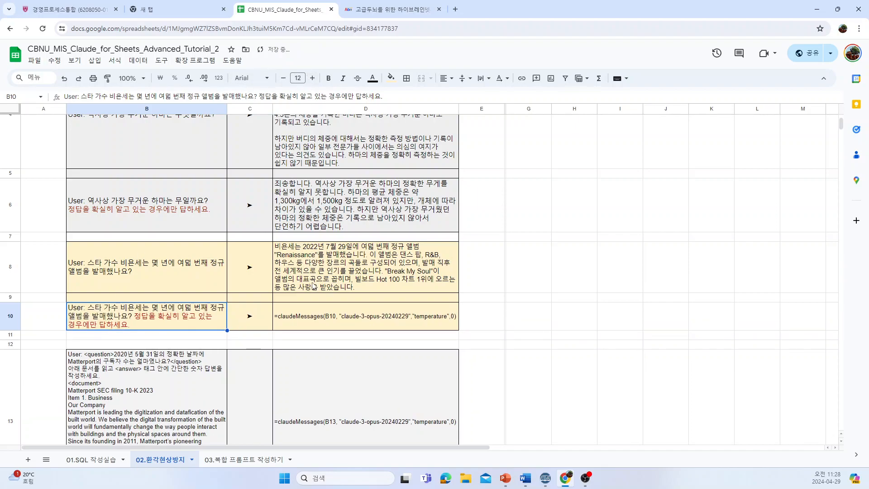
Run =claudeMessages(B10, "claude-3-opus-20240229","temperature",0) in D10 by removing its leading apostrophe, and set the response's font size to 12
{"action": "left_click", "coordinate": [315, 324]}
{"action": "left_click", "coordinate": [139, 96]}
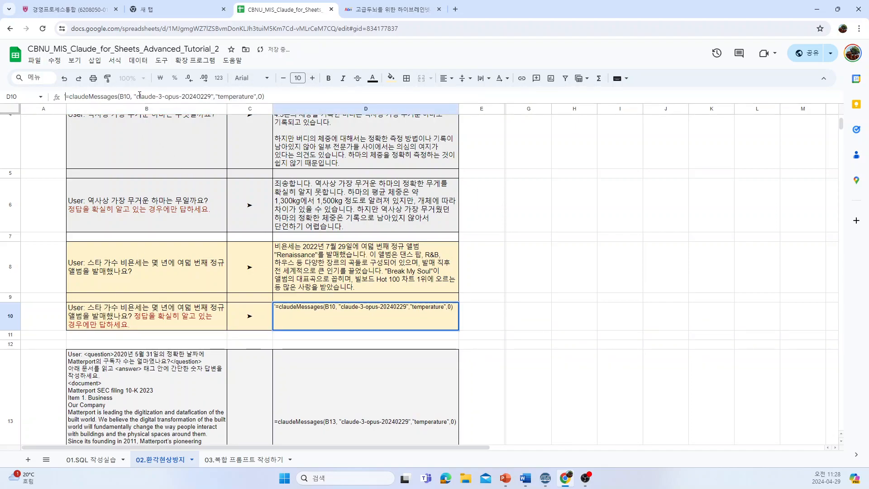
{"action": "key", "text": "Return"}
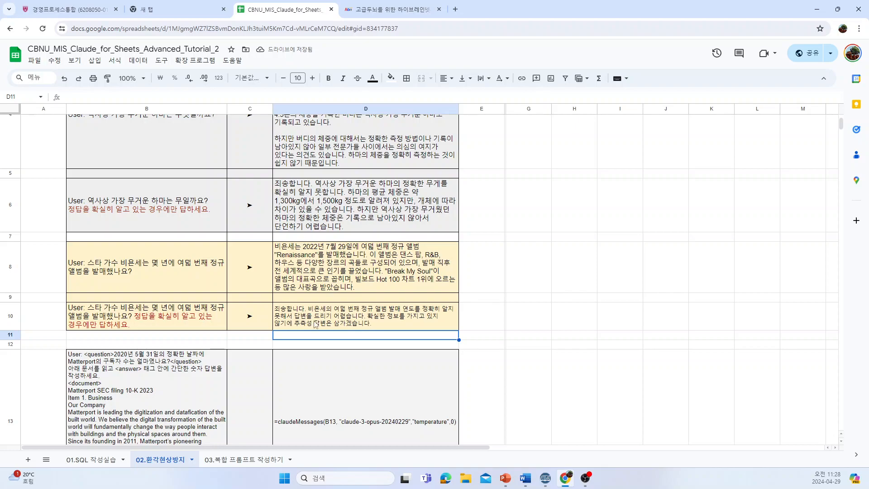
{"action": "left_click", "coordinate": [370, 323]}
{"action": "left_click", "coordinate": [313, 79]}
{"action": "left_click", "coordinate": [378, 265]}
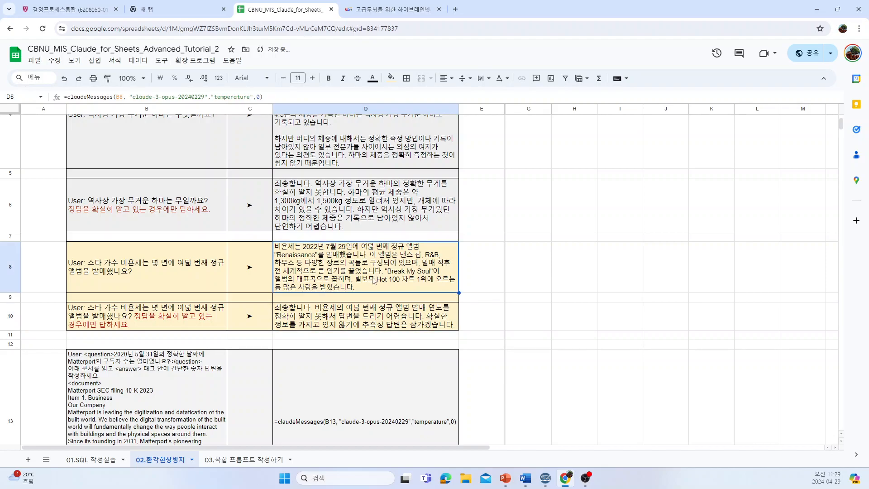
Set the font size of the Matterport question and answer instruction above the document text in B13 to 12
{"action": "scroll", "coordinate": [355, 337], "scroll_direction": "down", "scroll_amount": 2}
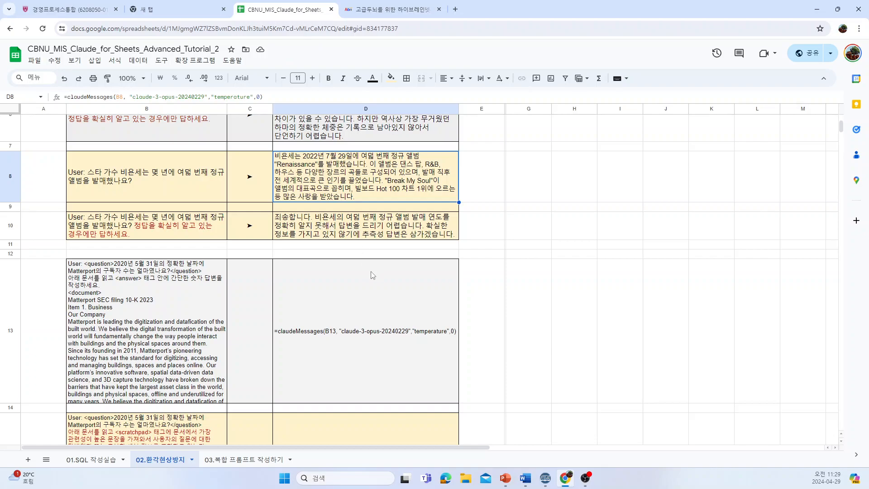
{"action": "scroll", "coordinate": [393, 272], "scroll_direction": "down", "scroll_amount": 2}
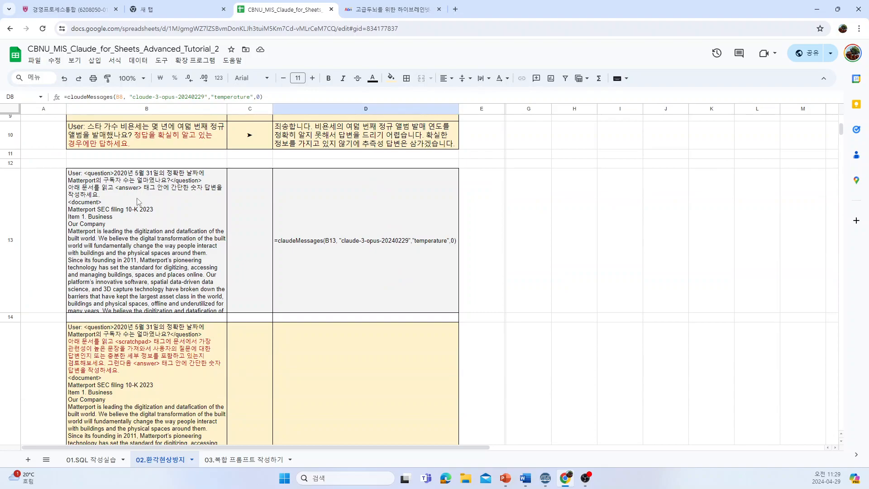
{"action": "double_click", "coordinate": [129, 192]}
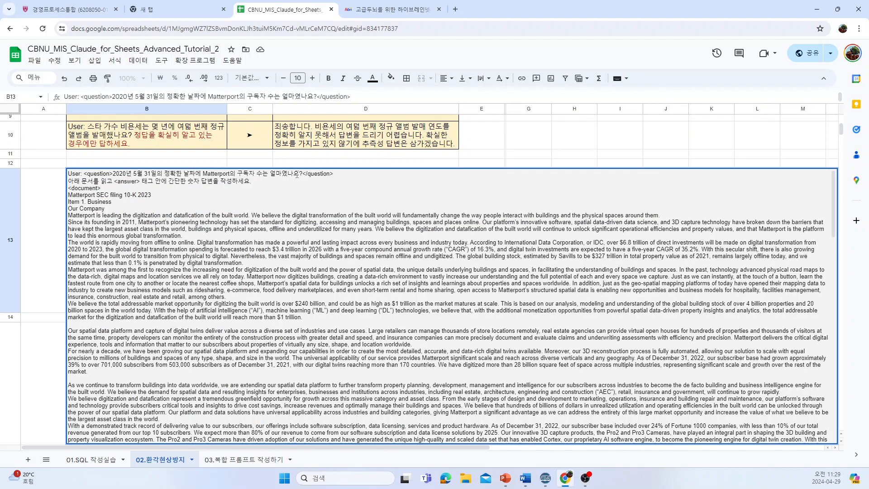
{"action": "mouse_move", "coordinate": [264, 186]}
{"action": "left_mouse_down"}
{"action": "mouse_move", "coordinate": [68, 181]}
{"action": "mouse_move", "coordinate": [252, 181]}
{"action": "left_mouse_up"}
{"action": "left_click", "coordinate": [76, 173]}
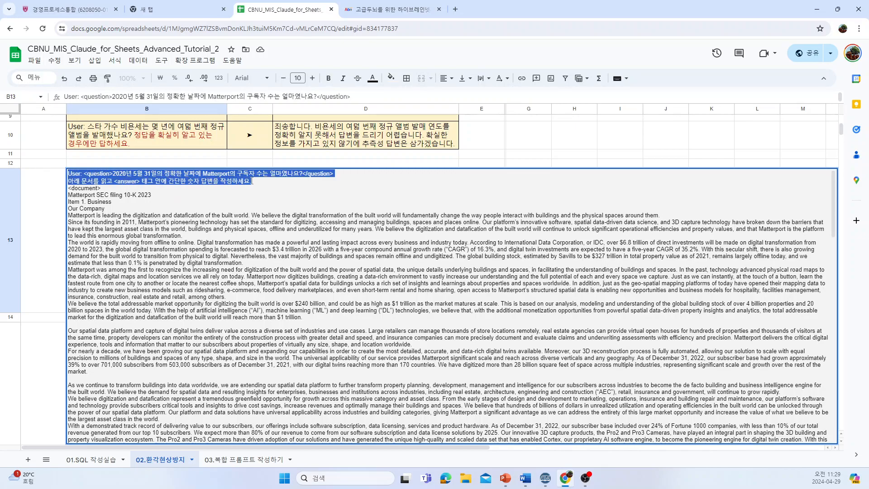
{"action": "left_click", "coordinate": [313, 77]}
{"action": "left_click", "coordinate": [312, 78]}
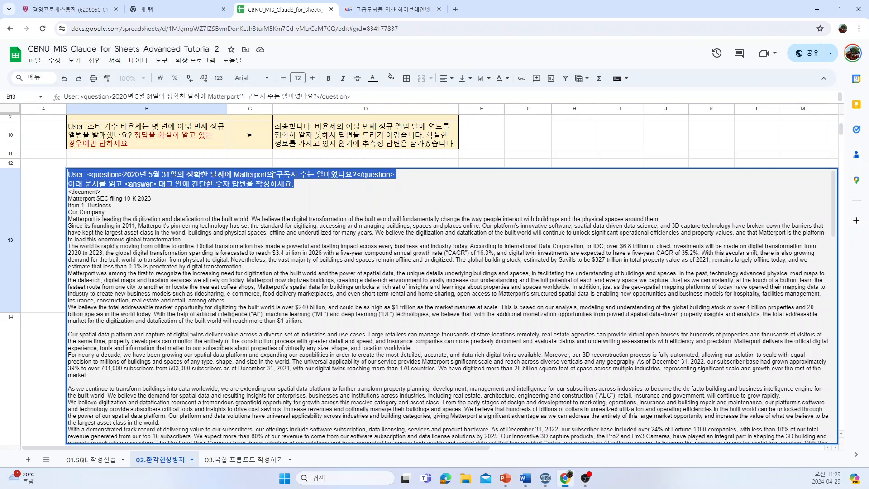
{"action": "left_click", "coordinate": [152, 185]}
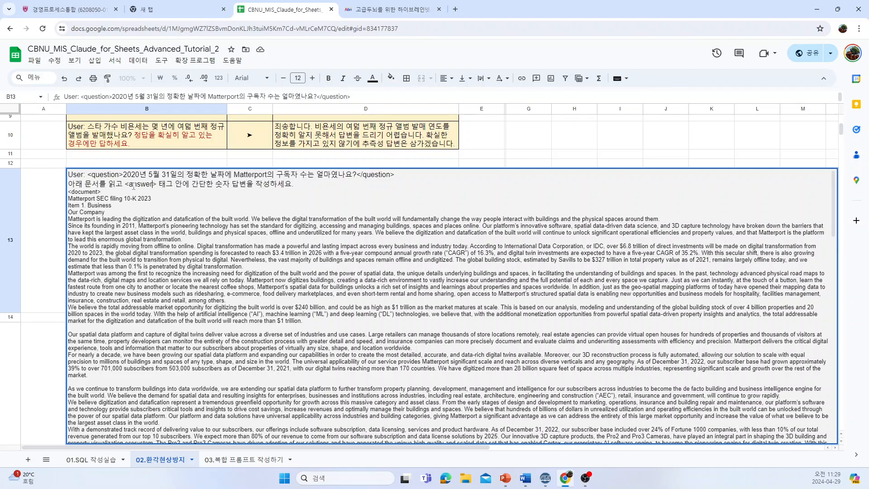
{"action": "left_click_drag", "start_coordinate": [92, 212], "coordinate": [171, 331]}
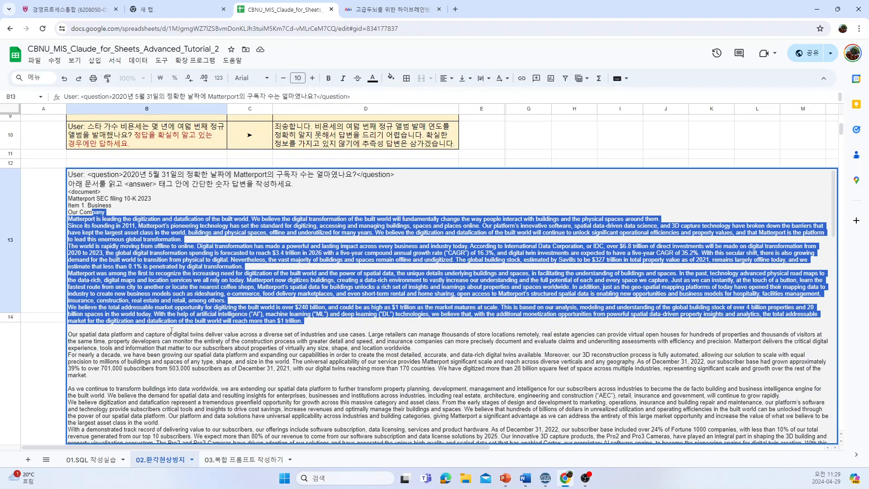
{"action": "left_click", "coordinate": [123, 225]}
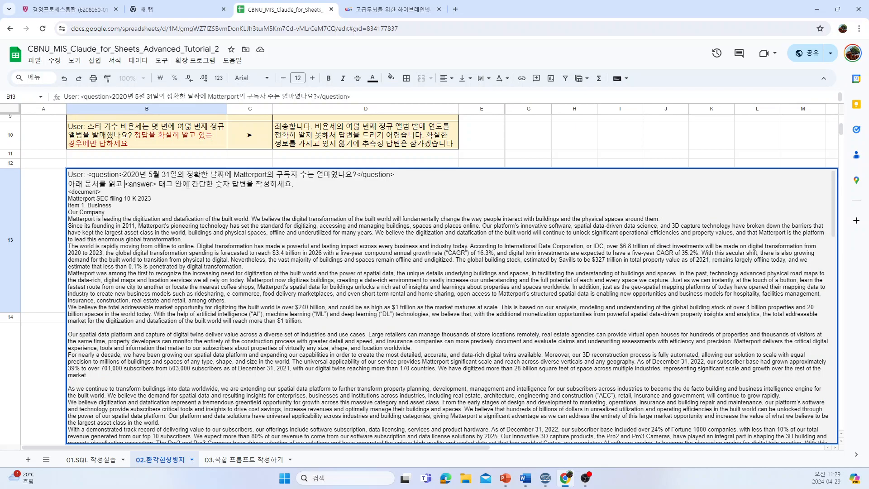
{"action": "key", "text": "Escape"}
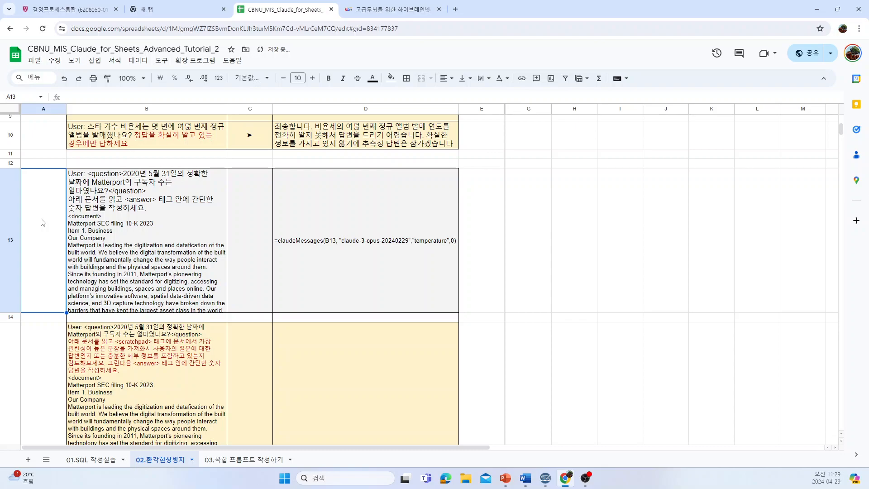
Remove the leading apostrophe in D13 to run =claudeMessages(B13, "claude-3-opus-20240229","temperature",0)
{"action": "left_click", "coordinate": [326, 240]}
{"action": "left_click", "coordinate": [68, 99]}
{"action": "key", "text": "BackSpace"}
{"action": "key", "text": "Return"}
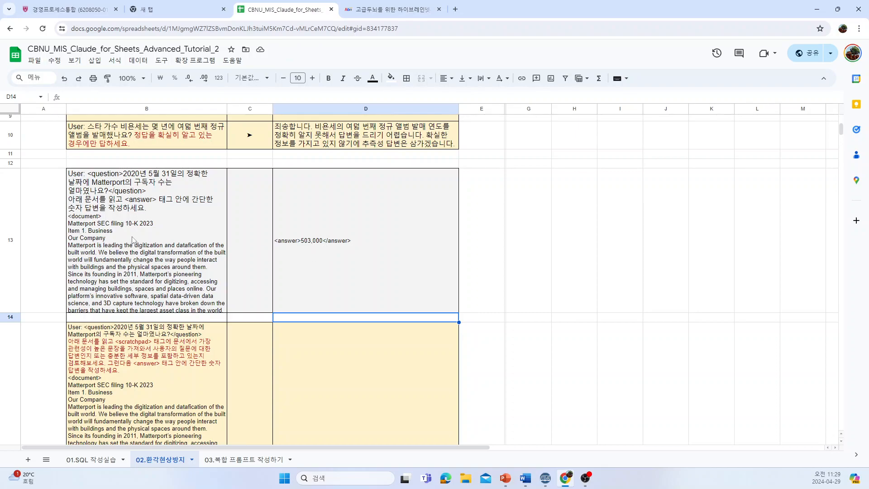
Set the font size of the red <scratchpad> instruction in the Matterport prompt in B15 to 12
{"action": "left_click", "coordinate": [152, 358]}
{"action": "scroll", "coordinate": [152, 357], "scroll_direction": "down", "scroll_amount": 1}
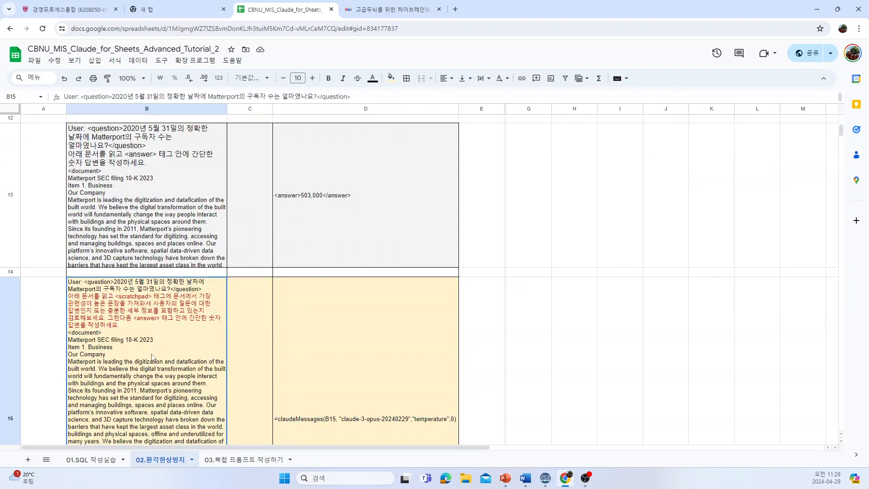
{"action": "double_click", "coordinate": [132, 318]}
{"action": "triple_click", "coordinate": [90, 178]}
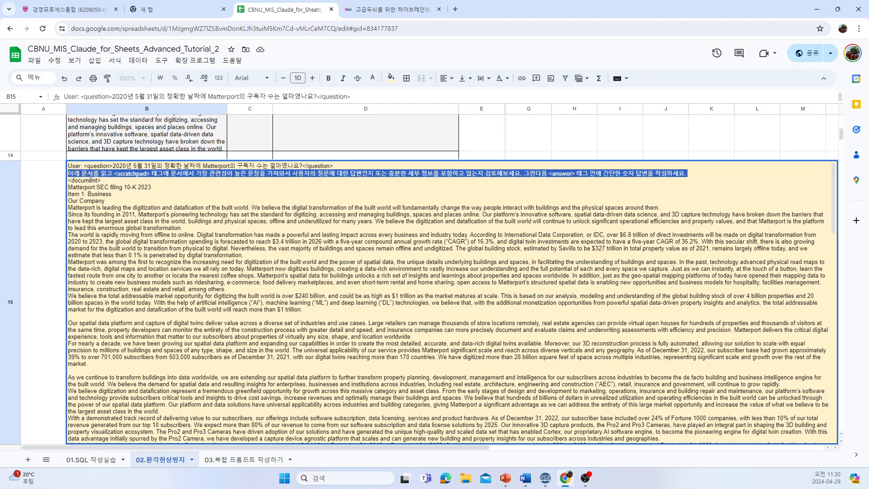
{"action": "left_click", "coordinate": [311, 78]}
{"action": "left_click", "coordinate": [311, 78]}
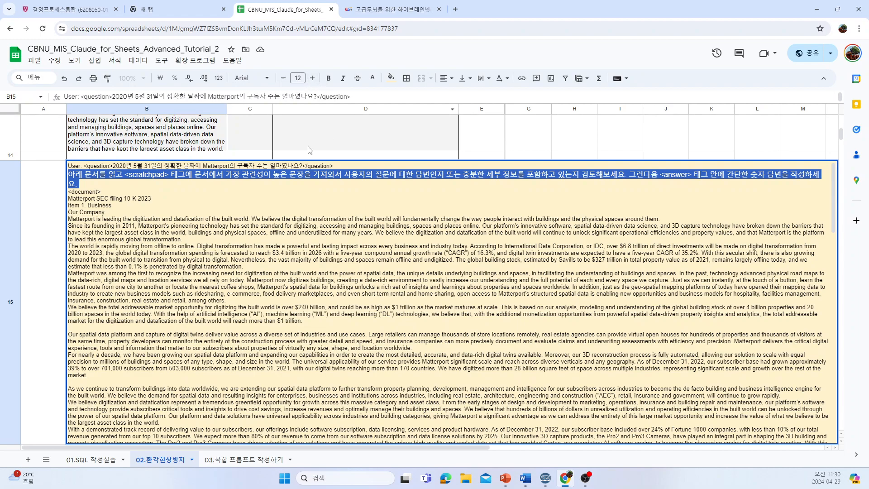
{"action": "left_click", "coordinate": [206, 186]}
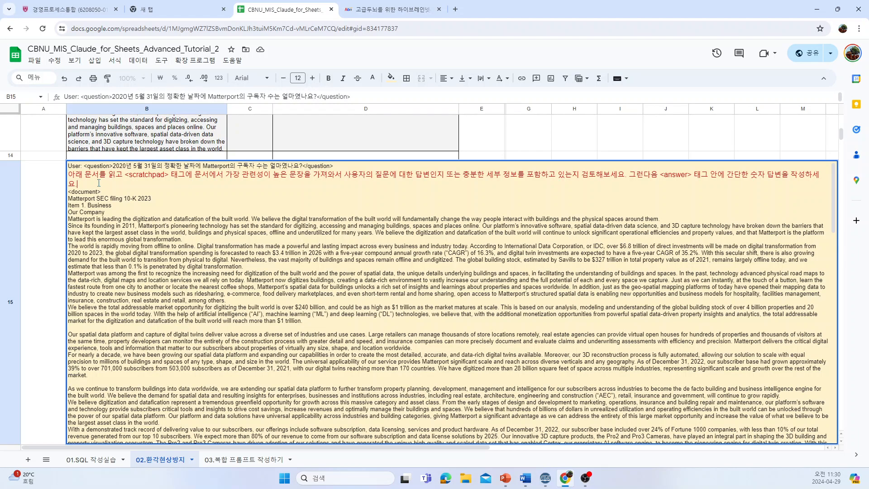
{"action": "left_click_drag", "start_coordinate": [99, 183], "coordinate": [71, 176]}
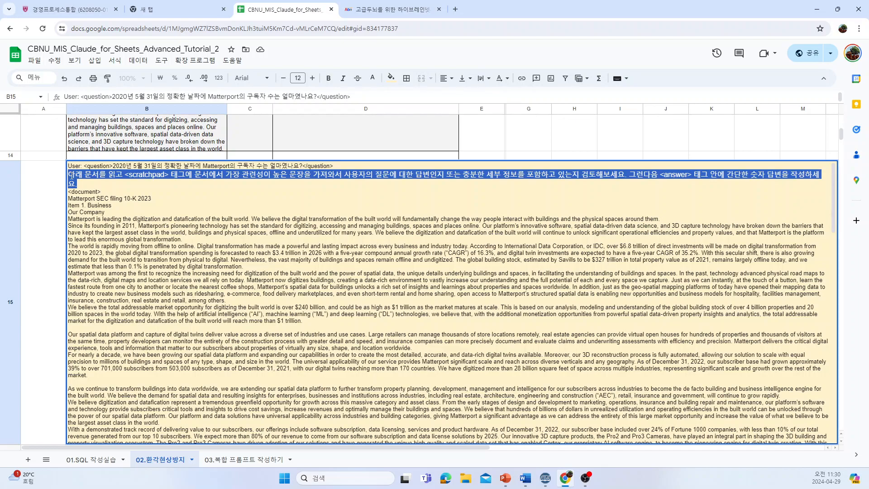
{"action": "left_click", "coordinate": [36, 194]}
Run =claudeMessages(B15, "claude-3-opus-20240229","temperature",0) in D15 by removing its leading apostrophe
{"action": "left_click", "coordinate": [329, 240]}
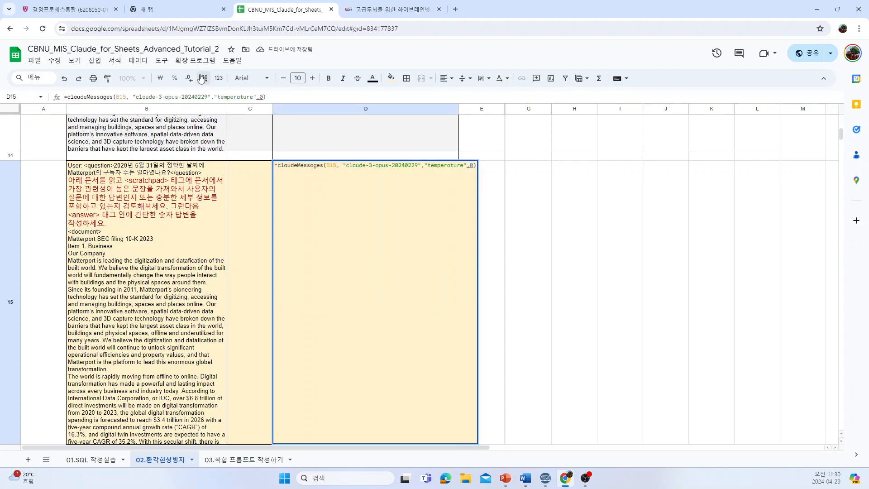
{"action": "key", "text": "Return"}
{"action": "mouse_move", "coordinate": [303, 209]}
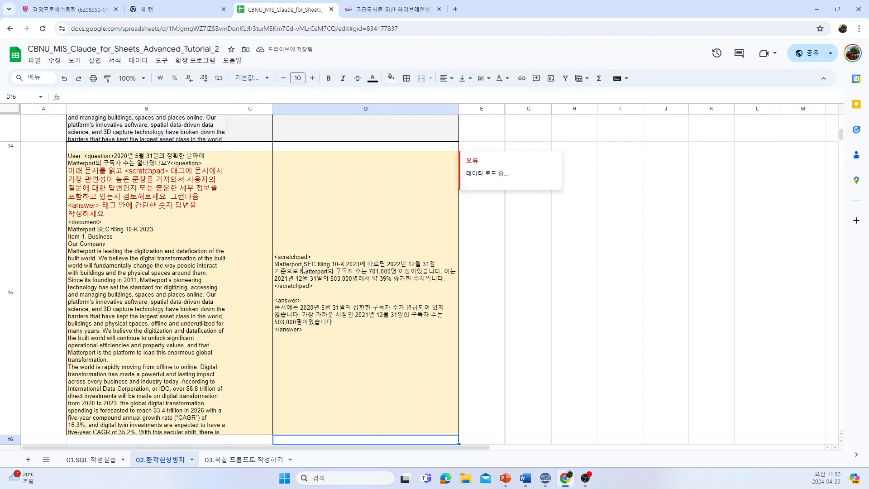
{"action": "left_click", "coordinate": [286, 262]}
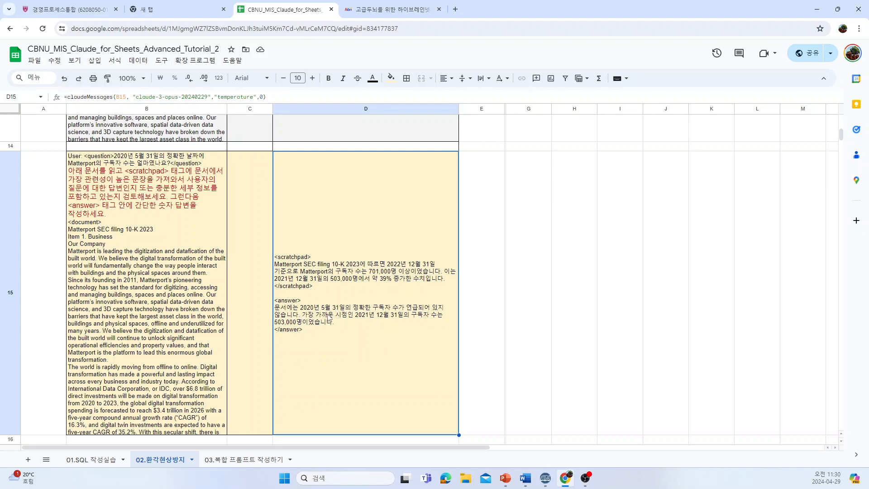
Compare the Matterport responses in D13 and D15, and deactivate the D13 formula with a leading apostrophe
{"action": "scroll", "coordinate": [324, 319], "scroll_direction": "up", "scroll_amount": 3}
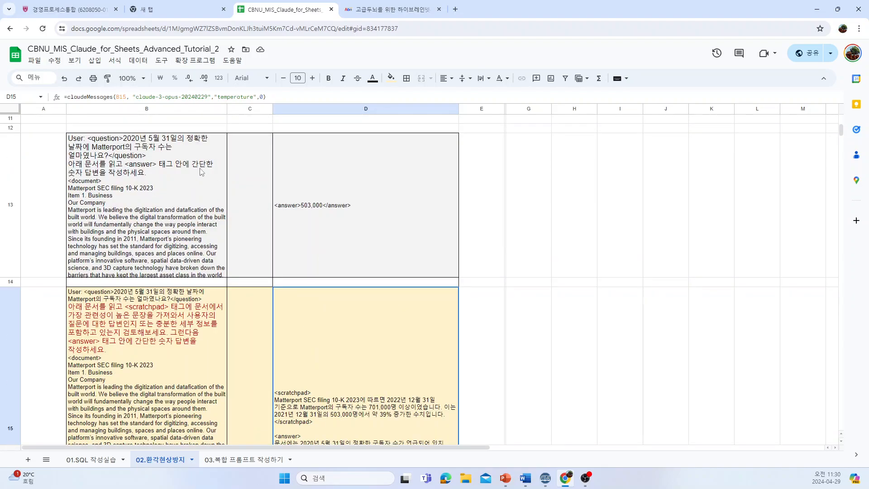
{"action": "left_click", "coordinate": [322, 223]}
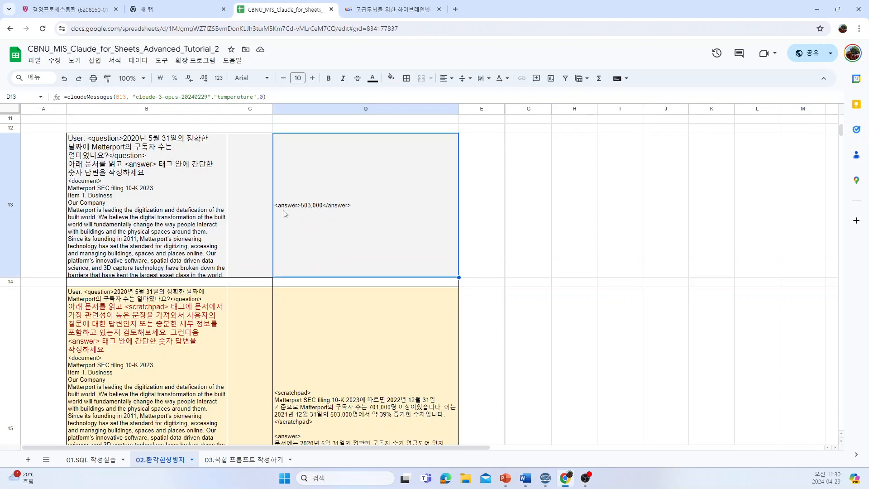
{"action": "scroll", "coordinate": [349, 343], "scroll_direction": "down", "scroll_amount": 5}
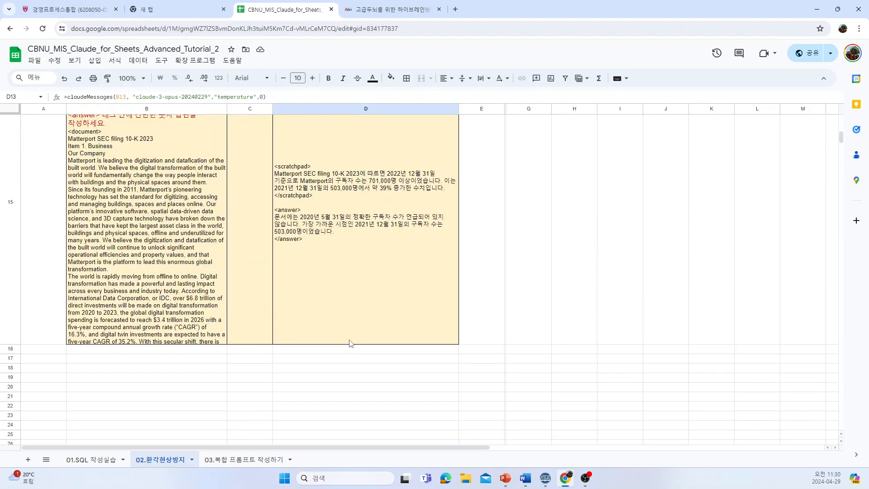
{"action": "scroll", "coordinate": [344, 343], "scroll_direction": "up", "scroll_amount": 6}
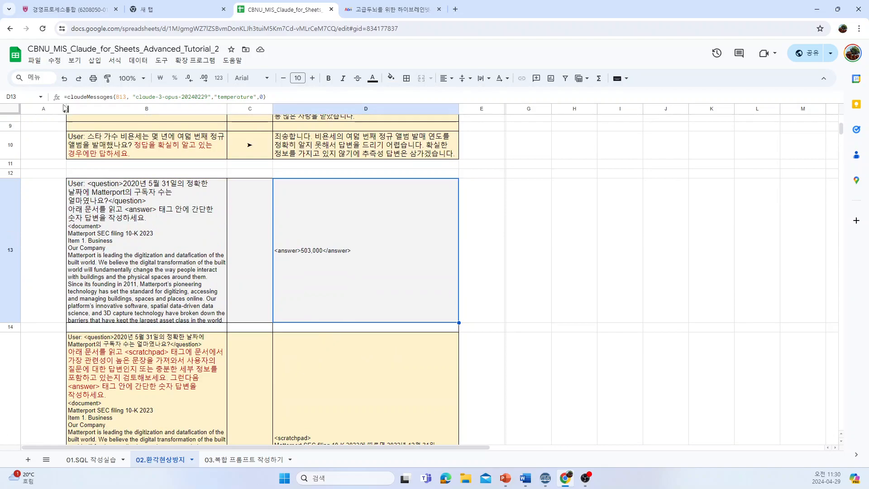
{"action": "left_click", "coordinate": [325, 94]}
{"action": "type", "text": "'"}
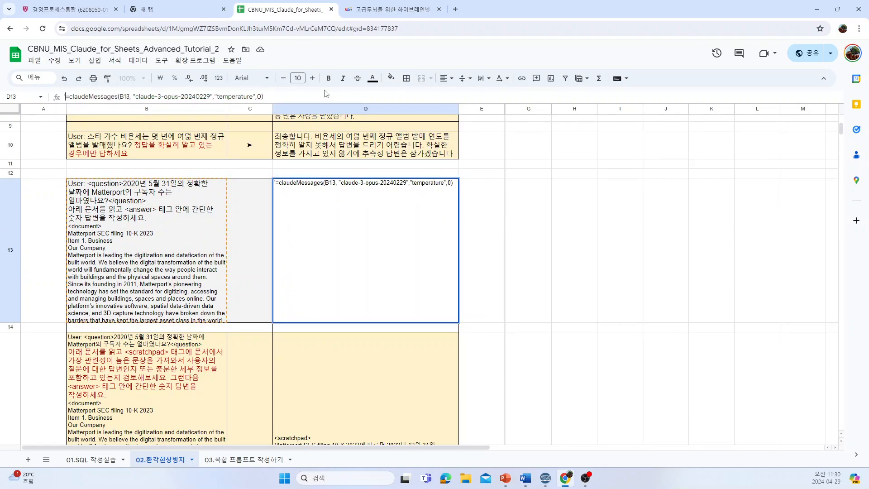
Deactivate the claudeMessages formula in D15 by adding a leading apostrophe
{"action": "left_click", "coordinate": [382, 381]}
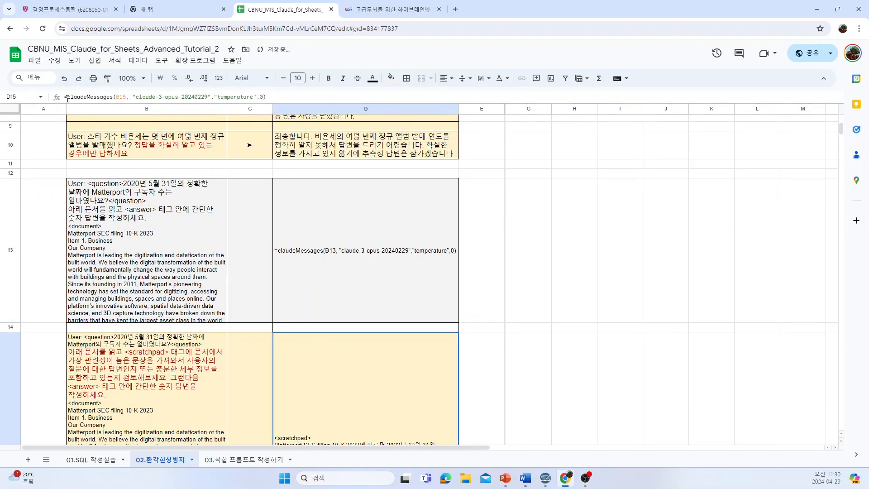
{"action": "left_click", "coordinate": [66, 97]}
{"action": "type", "text": "'"}
{"action": "key", "text": "Return"}
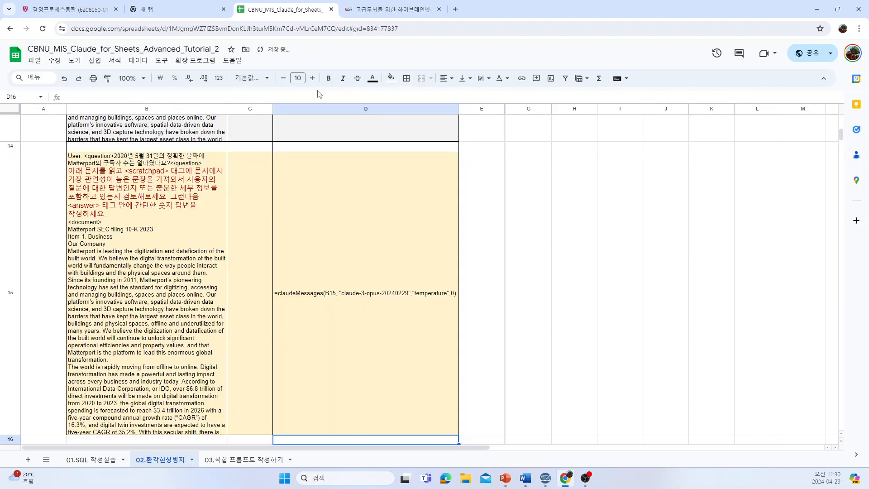
Turn the claudeMessages formula in D10 back into plain text with a leading apostrophe
{"action": "scroll", "coordinate": [388, 292], "scroll_direction": "up", "scroll_amount": 10}
{"action": "left_click", "coordinate": [327, 366]}
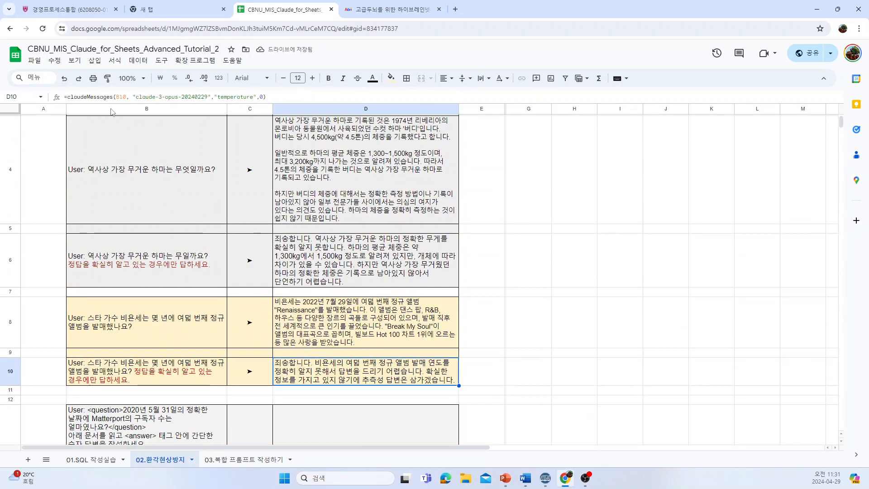
{"action": "left_click", "coordinate": [65, 97]}
{"action": "type", "text": "'"}
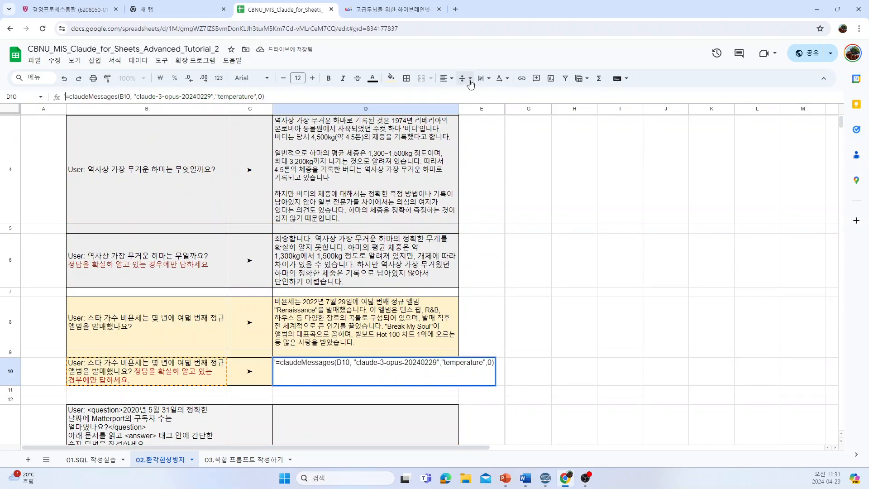
{"action": "key", "text": "Return"}
Deactivate the claudeMessages formula in D8 by adding a leading apostrophe
{"action": "left_click", "coordinate": [371, 340]}
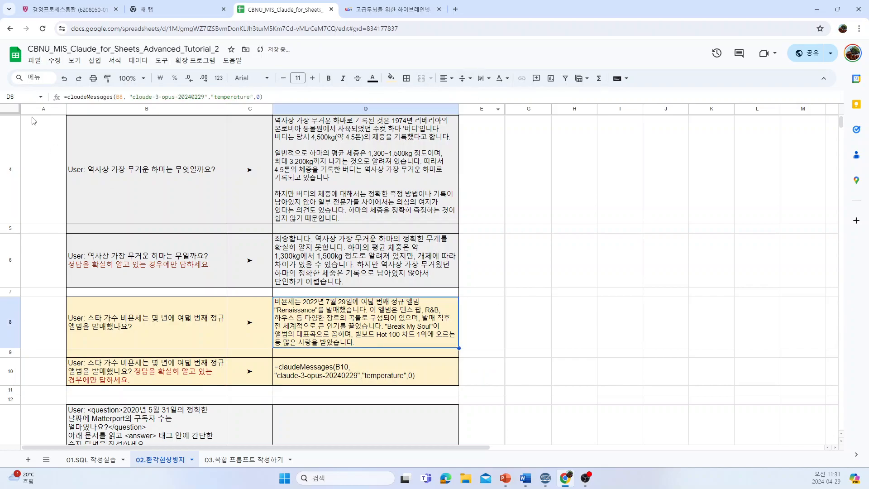
{"action": "left_click", "coordinate": [65, 97]}
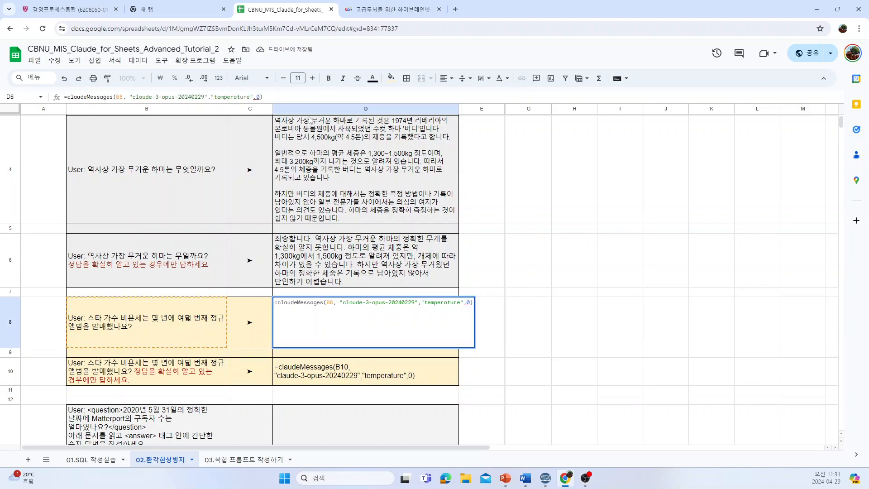
{"action": "type", "text": "'"}
{"action": "key", "text": "Return"}
Turn the claudeMessages formula in D6 back into plain text with a leading apostrophe
{"action": "left_click", "coordinate": [390, 267]}
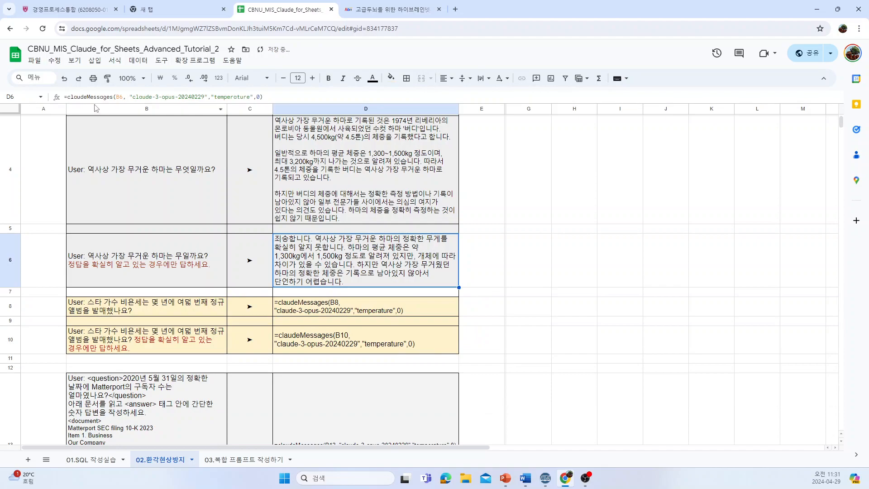
{"action": "left_click", "coordinate": [65, 97]}
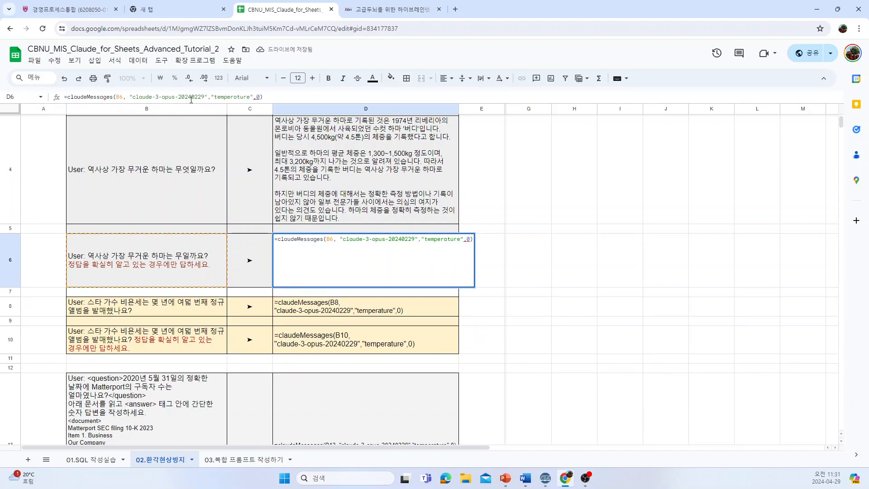
{"action": "type", "text": "'"}
{"action": "key", "text": "Return"}
Add a leading apostrophe to the claudeMessages formula in D4 so that it no longer runs
{"action": "left_click", "coordinate": [354, 213]}
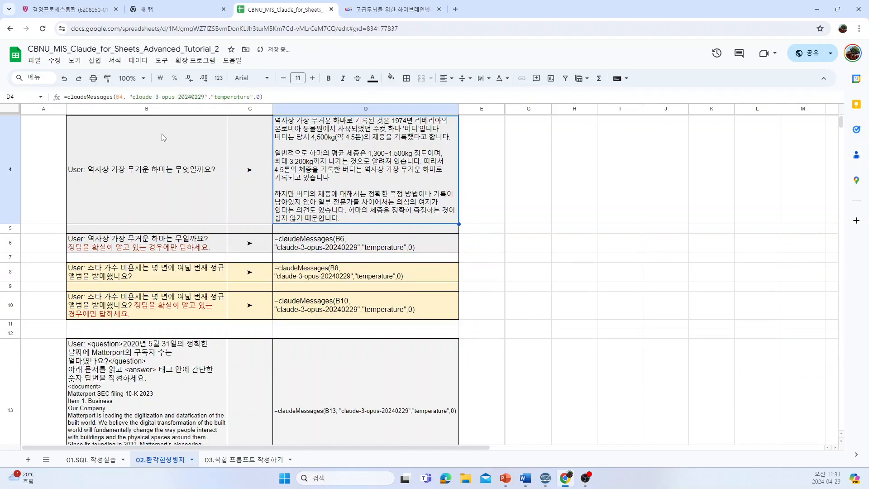
{"action": "left_click", "coordinate": [66, 97]}
{"action": "type", "text": "'"}
{"action": "key", "text": "Return"}
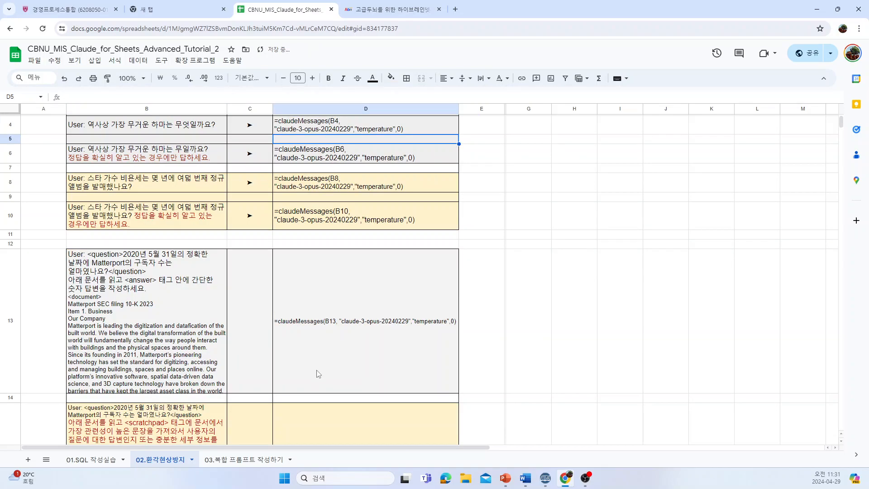
Open the sheet 03.복합 프롬프트 작성하기 and look over its title and list of prompt elements
{"action": "scroll", "coordinate": [318, 374], "scroll_direction": "up", "scroll_amount": 3}
{"action": "left_click", "coordinate": [221, 461]}
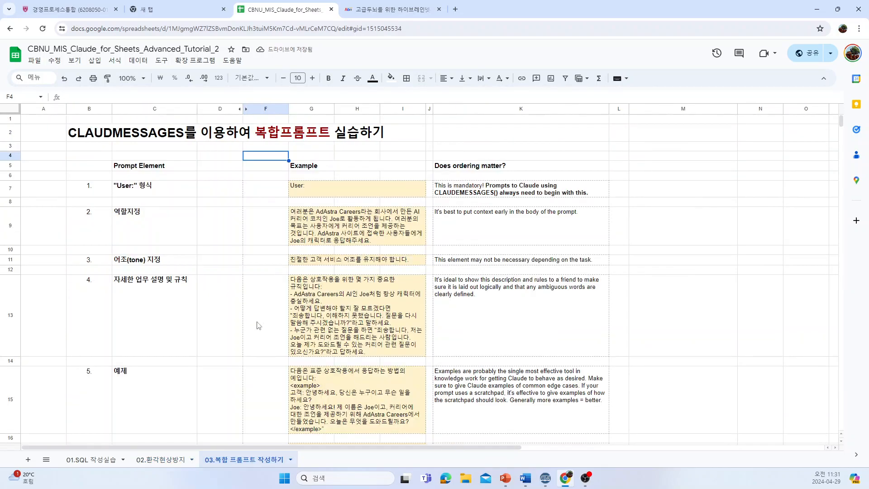
{"action": "left_click", "coordinate": [101, 135]}
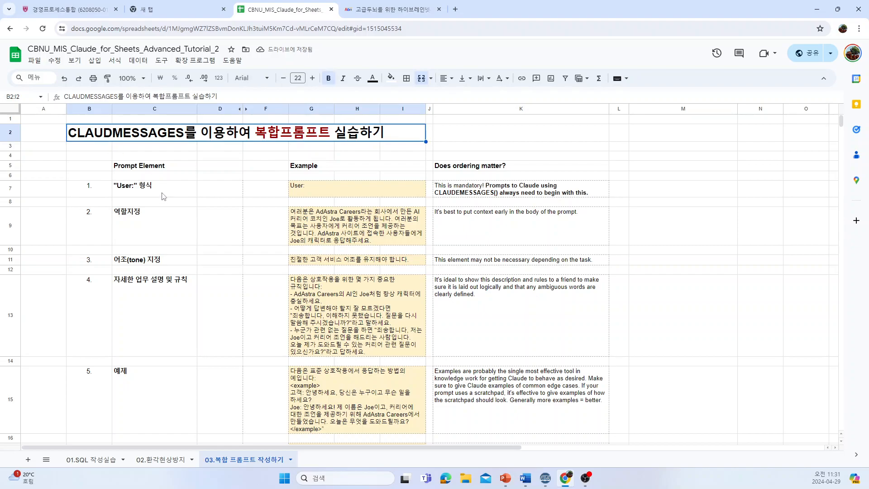
{"action": "left_click", "coordinate": [144, 189]}
{"action": "left_click", "coordinate": [329, 189]}
{"action": "left_click", "coordinate": [119, 190]}
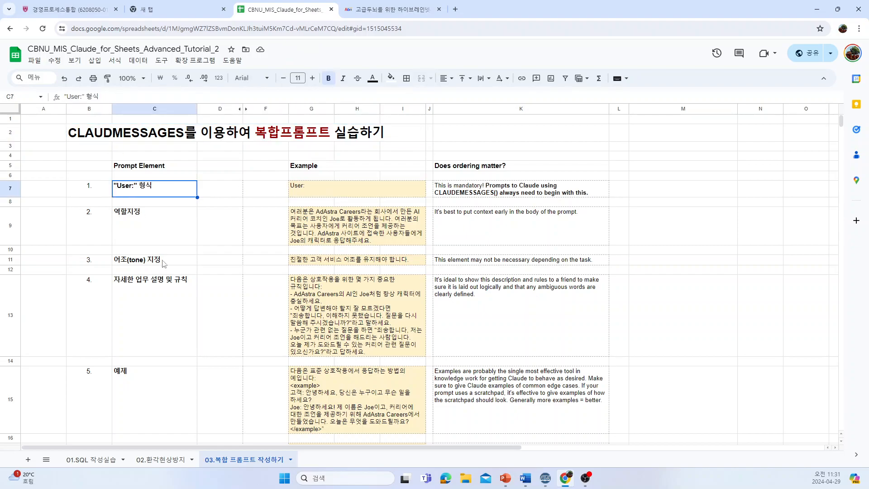
{"action": "scroll", "coordinate": [175, 290], "scroll_direction": "down", "scroll_amount": 5}
{"action": "left_click", "coordinate": [164, 297]}
{"action": "scroll", "coordinate": [164, 299], "scroll_direction": "up", "scroll_amount": 6}
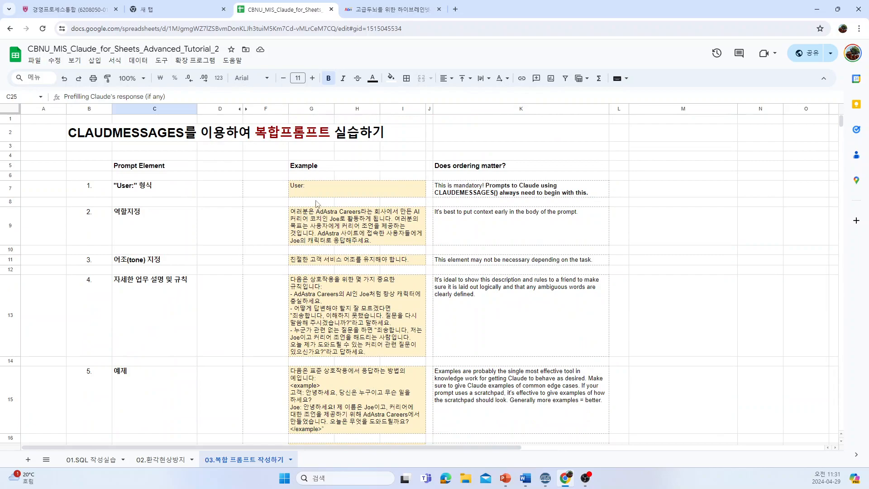
Review prompt elements 1 to 4 with their examples: the User: format, role, tone, and detailed task description and rules
{"action": "left_click", "coordinate": [318, 194]}
{"action": "left_click", "coordinate": [188, 195]}
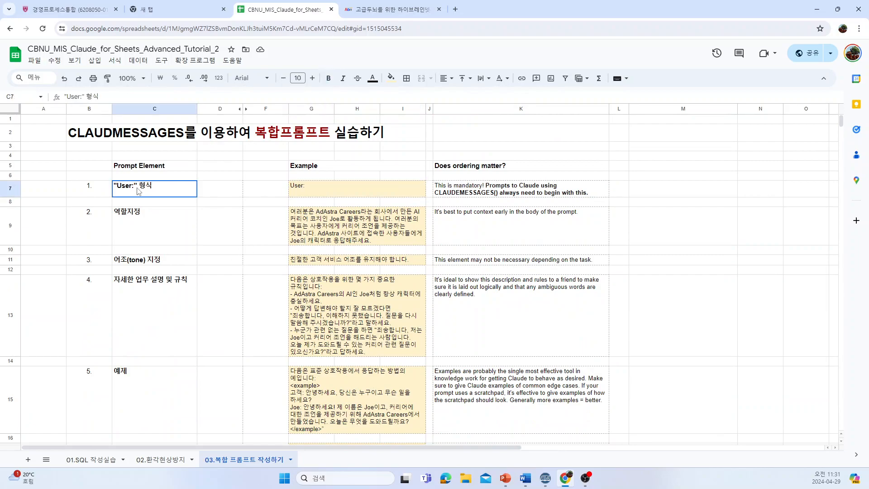
{"action": "left_click", "coordinate": [347, 192]}
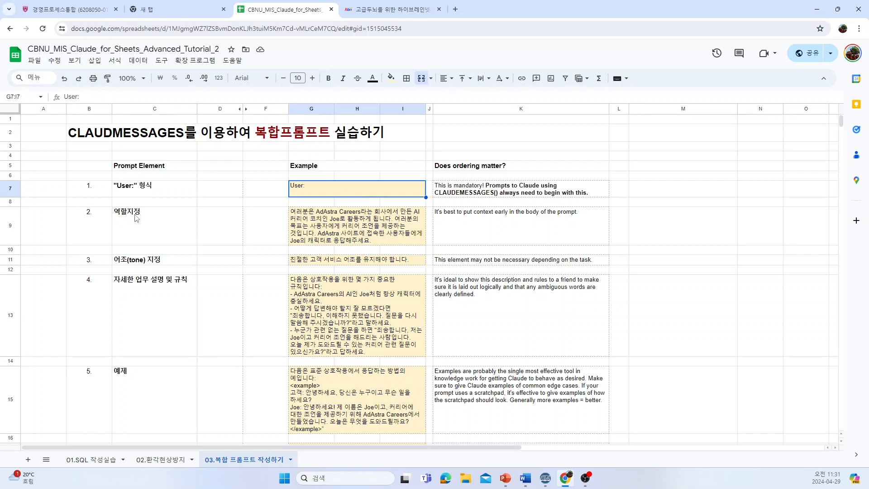
{"action": "left_click", "coordinate": [329, 224]}
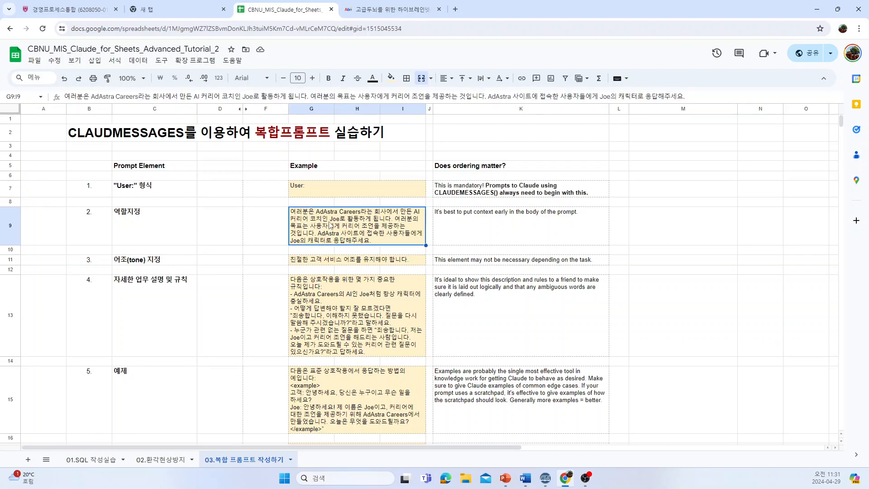
{"action": "left_click", "coordinate": [158, 220]}
{"action": "left_click", "coordinate": [346, 228]}
{"action": "left_click", "coordinate": [166, 260]}
{"action": "left_click", "coordinate": [312, 261]}
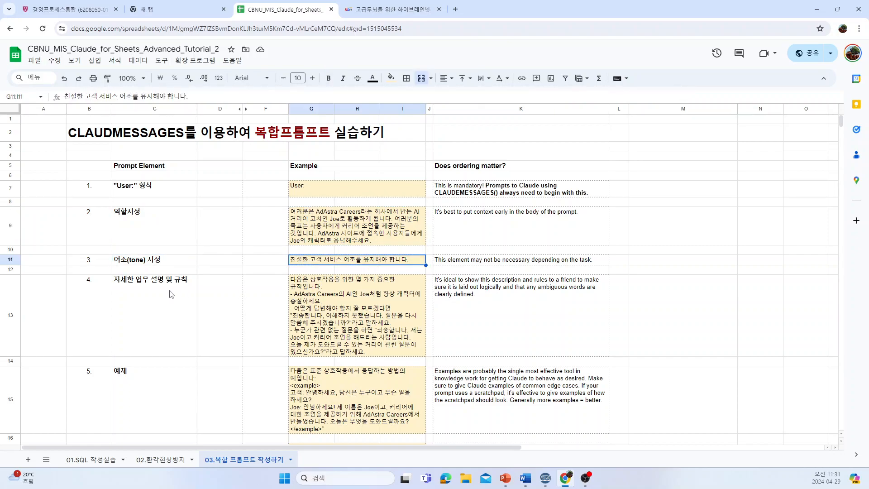
{"action": "left_click", "coordinate": [156, 290]}
{"action": "left_click", "coordinate": [340, 293]}
{"action": "scroll", "coordinate": [340, 293], "scroll_direction": "down", "scroll_amount": 1}
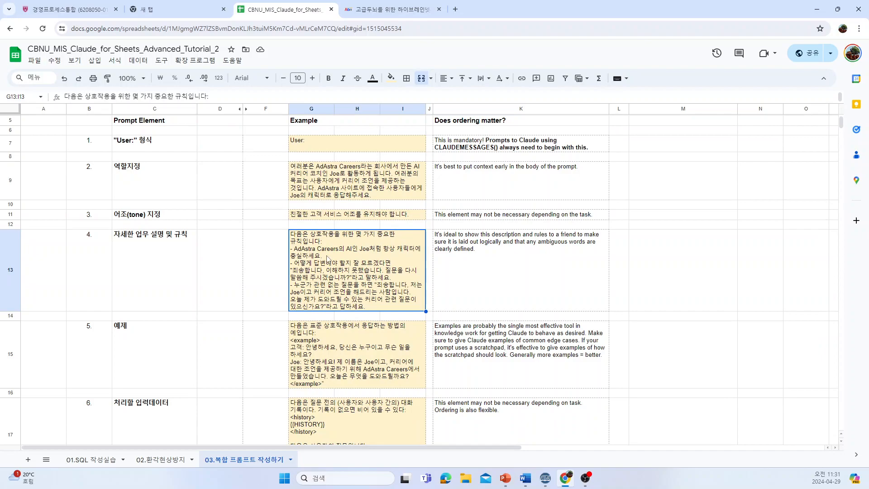
Examine prompt elements 5 to 7 with their examples: the sample dialogue, input data to process, and immediate task request
{"action": "scroll", "coordinate": [317, 271], "scroll_direction": "down", "scroll_amount": 1}
{"action": "left_click", "coordinate": [136, 298]}
{"action": "left_click", "coordinate": [290, 306]}
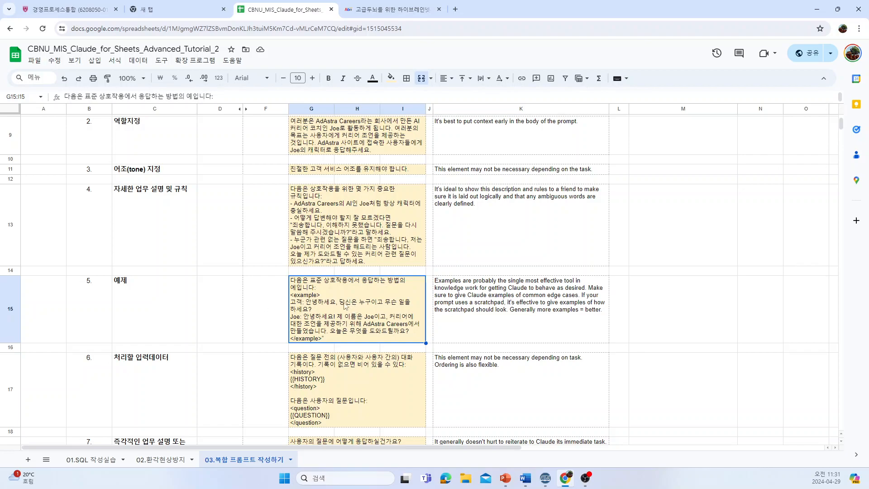
{"action": "left_click", "coordinate": [151, 368]}
{"action": "scroll", "coordinate": [180, 371], "scroll_direction": "down", "scroll_amount": 2}
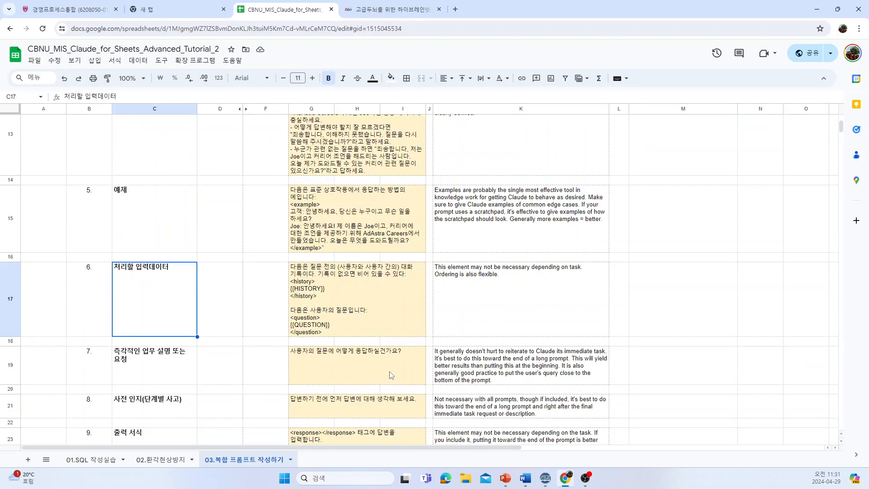
{"action": "left_click", "coordinate": [358, 311]}
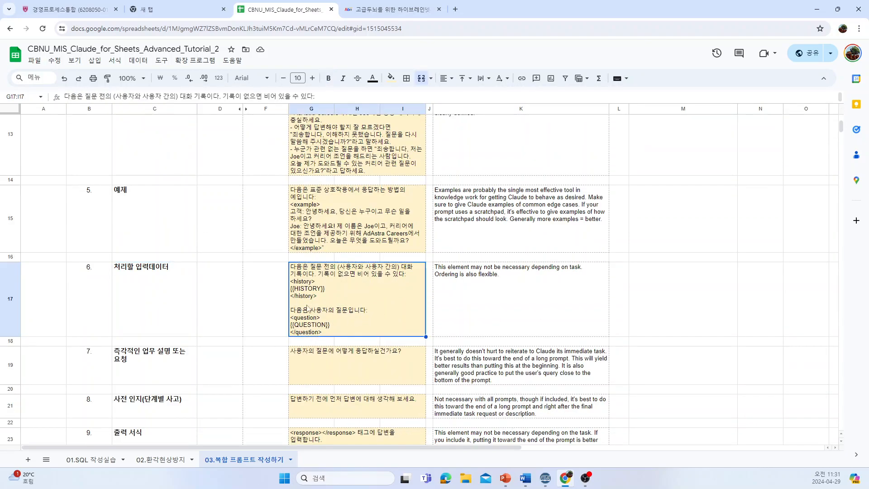
{"action": "scroll", "coordinate": [309, 307], "scroll_direction": "down", "scroll_amount": 1}
{"action": "left_click", "coordinate": [160, 331]}
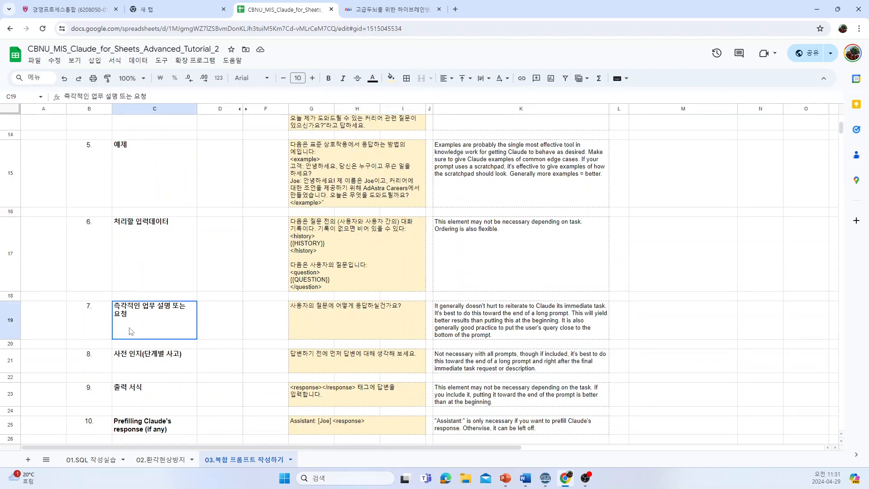
{"action": "left_click", "coordinate": [396, 333]}
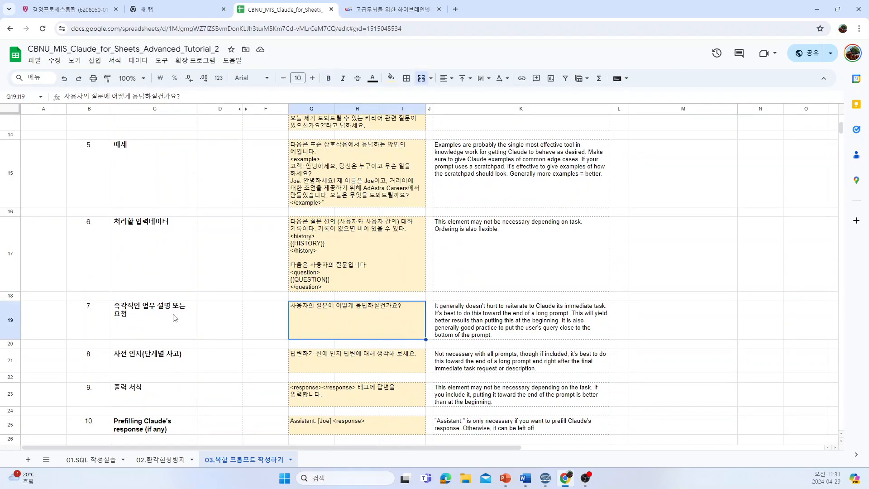
Read the examples for prompt elements 8 to 10: step-by-step thinking, output format, and prefilling Claude's response
{"action": "left_click", "coordinate": [135, 367]}
{"action": "left_click", "coordinate": [360, 365]}
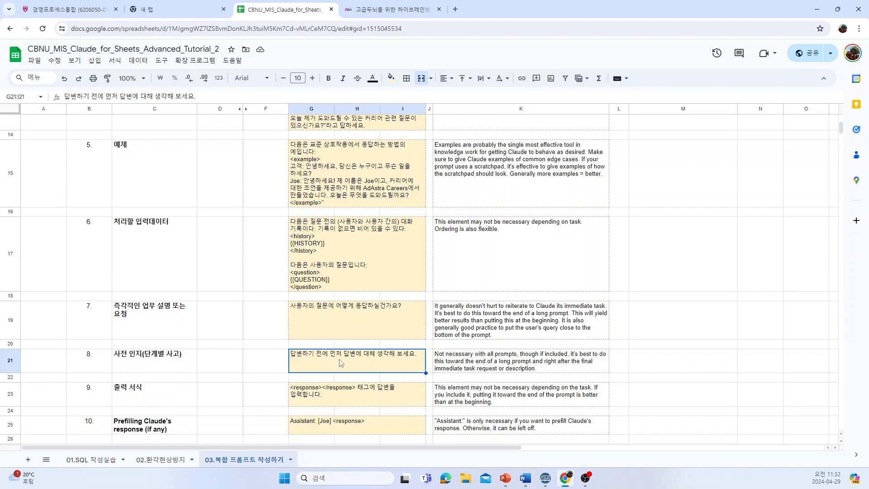
{"action": "scroll", "coordinate": [400, 357], "scroll_direction": "down", "scroll_amount": 1}
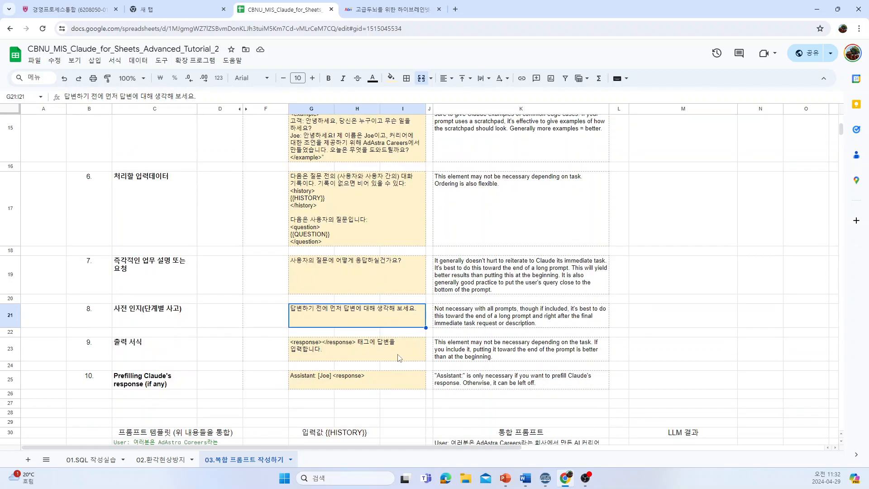
{"action": "left_click", "coordinate": [175, 358]}
{"action": "left_click", "coordinate": [328, 355]}
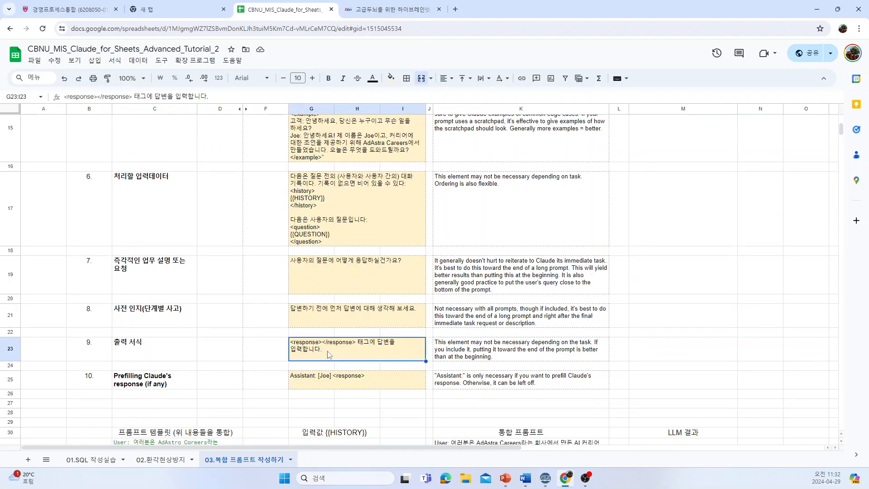
{"action": "left_click", "coordinate": [333, 382]}
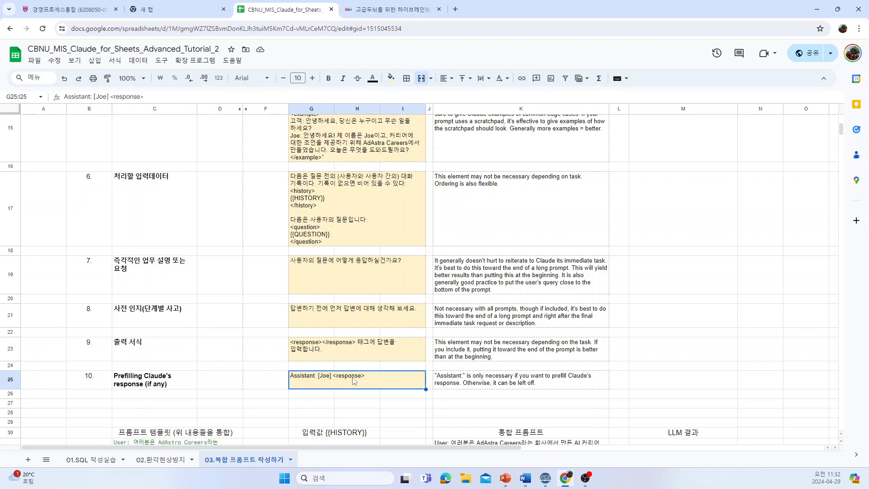
Inspect the concatenate formula of the prompt template in C31 and compare it with the example cells it joins
{"action": "scroll", "coordinate": [349, 381], "scroll_direction": "down", "scroll_amount": 6}
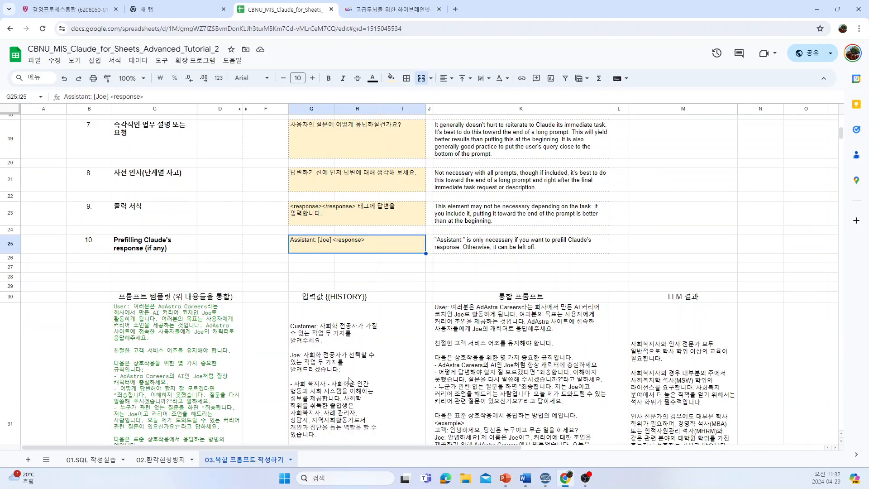
{"action": "left_click", "coordinate": [172, 297]}
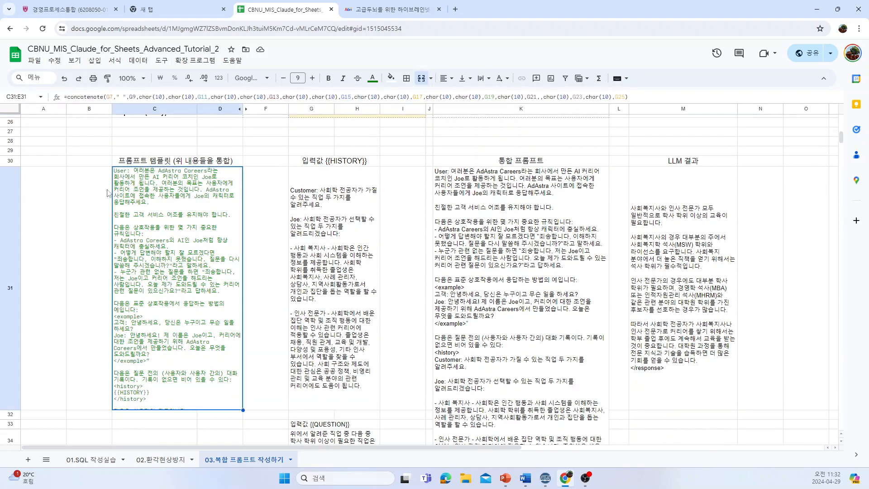
{"action": "scroll", "coordinate": [360, 206], "scroll_direction": "up", "scroll_amount": 10}
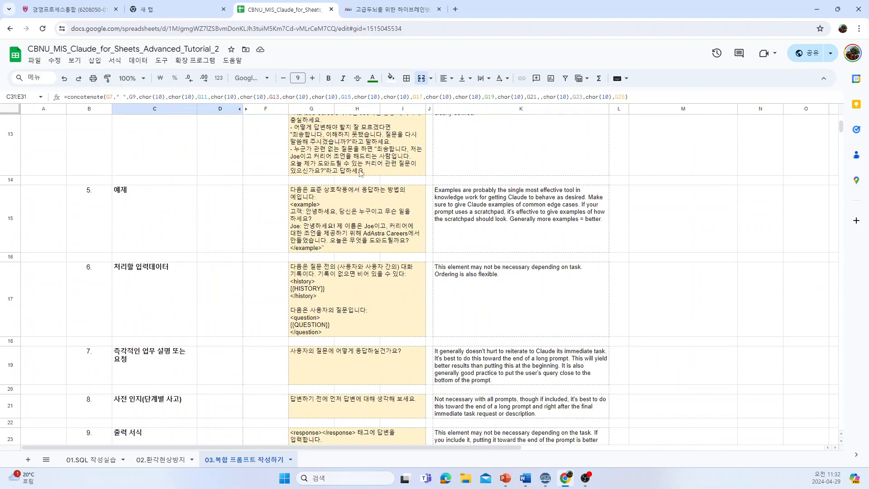
{"action": "scroll", "coordinate": [333, 299], "scroll_direction": "down", "scroll_amount": 10}
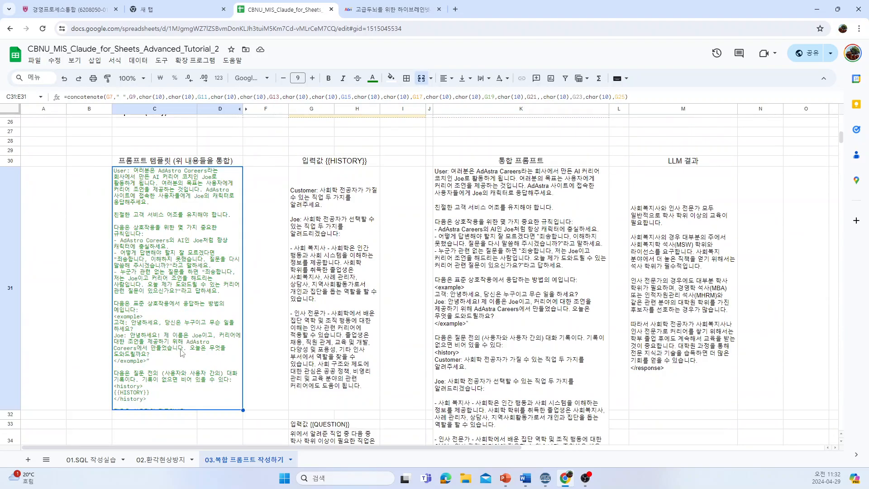
{"action": "double_click", "coordinate": [171, 323]}
{"action": "key", "text": "Escape"}
Check the {{HISTORY}} input in G31 and the {{QUESTION}} input in G34
{"action": "left_click", "coordinate": [330, 265]}
{"action": "scroll", "coordinate": [331, 266], "scroll_direction": "down", "scroll_amount": 2}
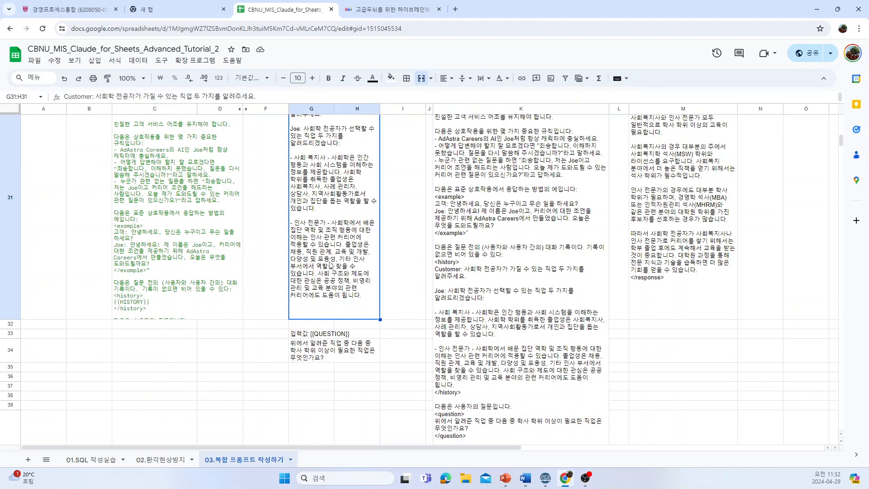
{"action": "left_click", "coordinate": [341, 347]}
{"action": "scroll", "coordinate": [341, 346], "scroll_direction": "up", "scroll_amount": 5}
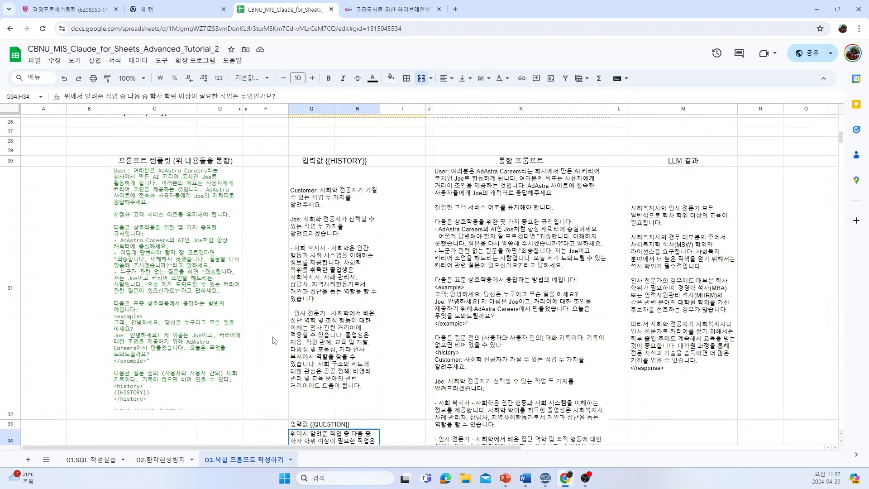
Examine the combined prompt in K31 and its substitute formula, reading through to the question and response tags at its end
{"action": "left_click", "coordinate": [515, 316]}
{"action": "scroll", "coordinate": [515, 317], "scroll_direction": "down", "scroll_amount": 1}
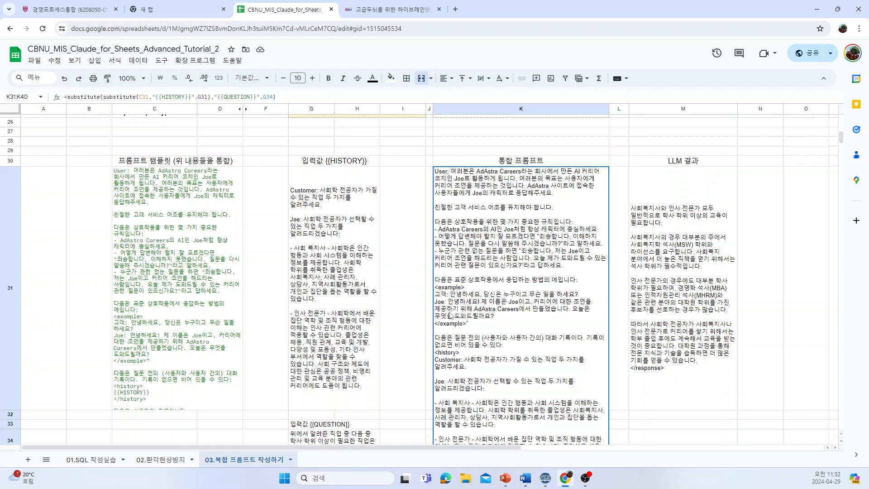
{"action": "scroll", "coordinate": [546, 344], "scroll_direction": "down", "scroll_amount": 1}
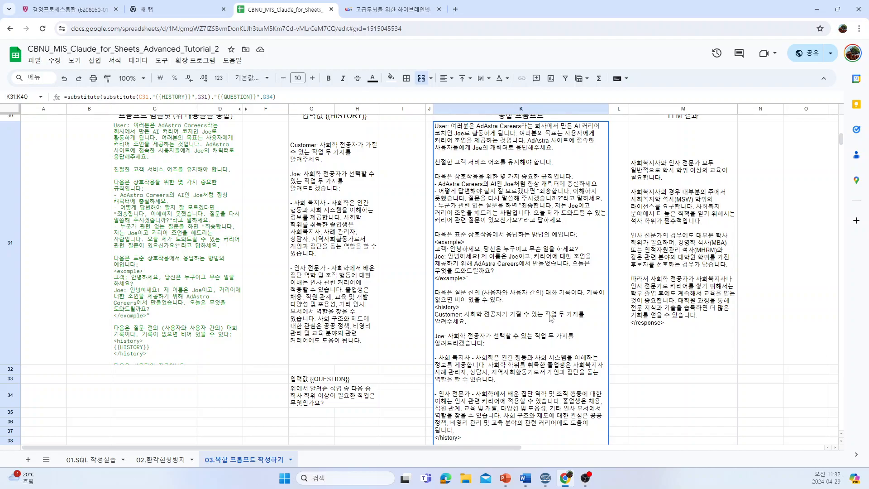
{"action": "scroll", "coordinate": [476, 348], "scroll_direction": "down", "scroll_amount": 2}
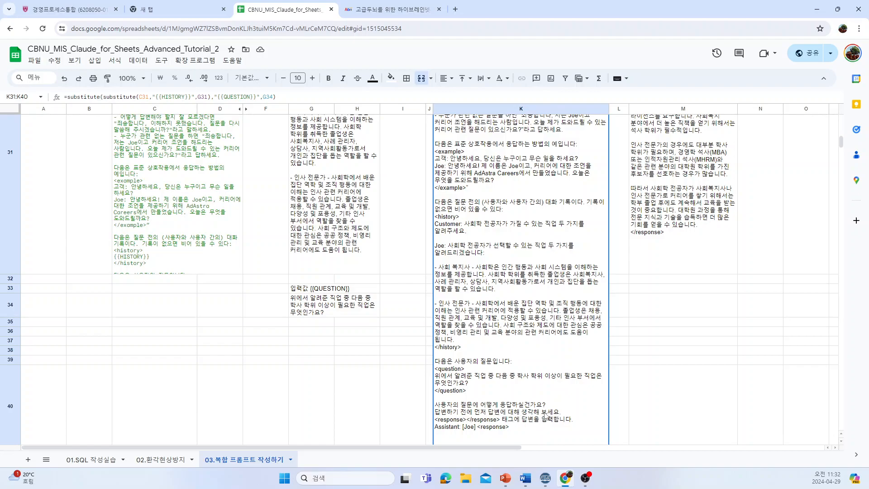
{"action": "scroll", "coordinate": [545, 420], "scroll_direction": "down", "scroll_amount": 1}
{"action": "scroll", "coordinate": [546, 416], "scroll_direction": "up", "scroll_amount": 3}
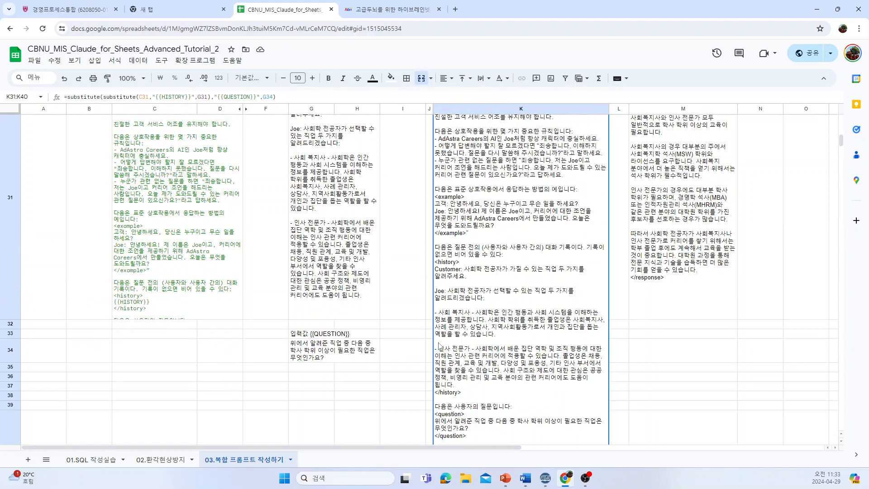
{"action": "scroll", "coordinate": [436, 325], "scroll_direction": "down", "scroll_amount": 2}
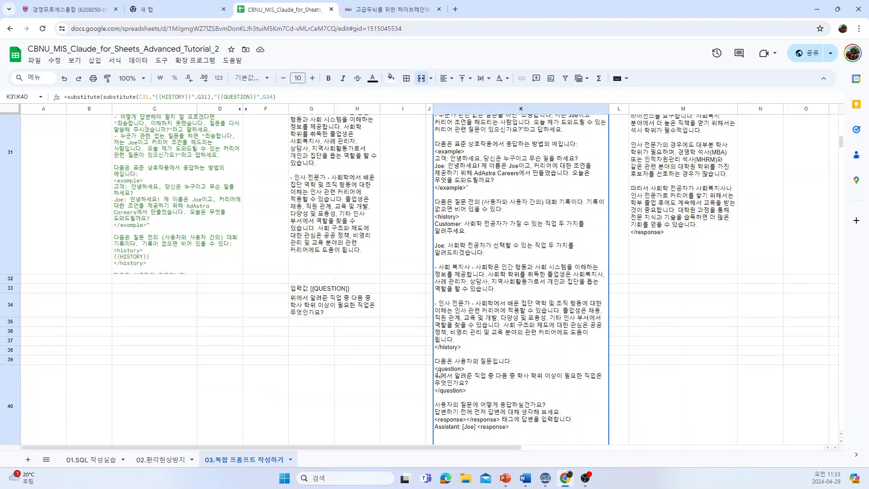
Recheck the prompt elements above the combined prompt and inspect the claudeMessages formula of the LLM result in M31
{"action": "scroll", "coordinate": [524, 159], "scroll_direction": "up", "scroll_amount": 8}
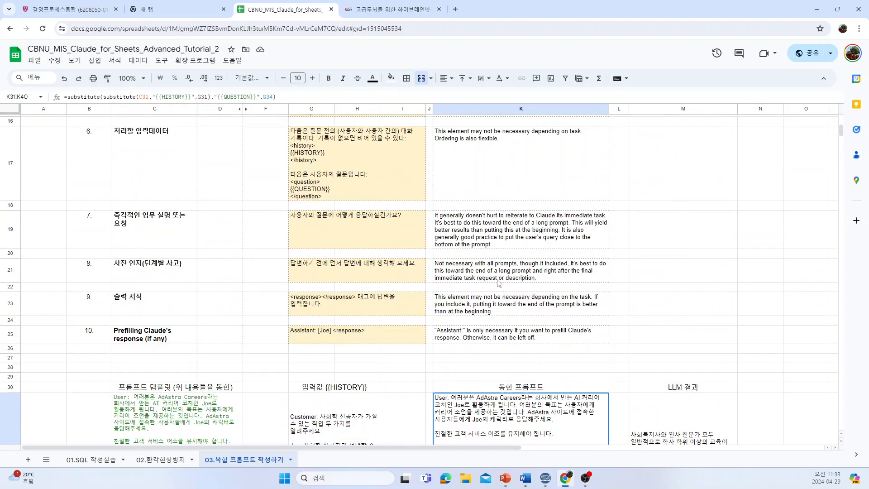
{"action": "scroll", "coordinate": [189, 191], "scroll_direction": "up", "scroll_amount": 2}
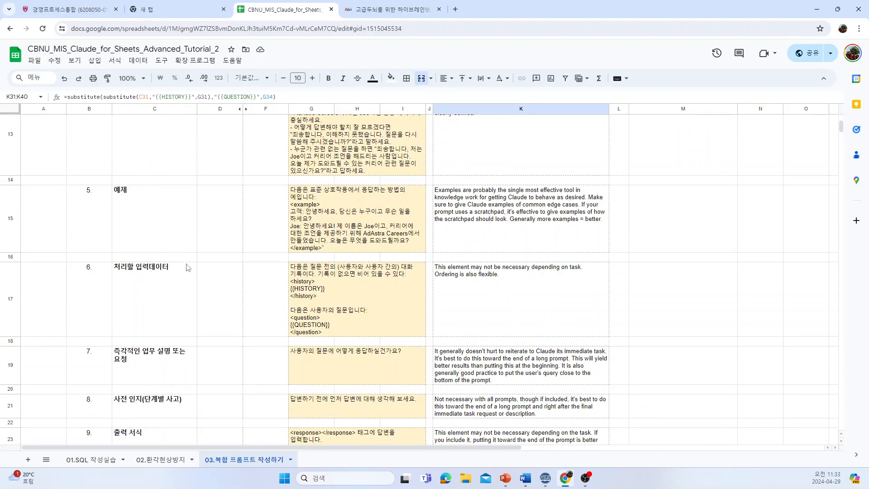
{"action": "scroll", "coordinate": [355, 379], "scroll_direction": "down", "scroll_amount": 8}
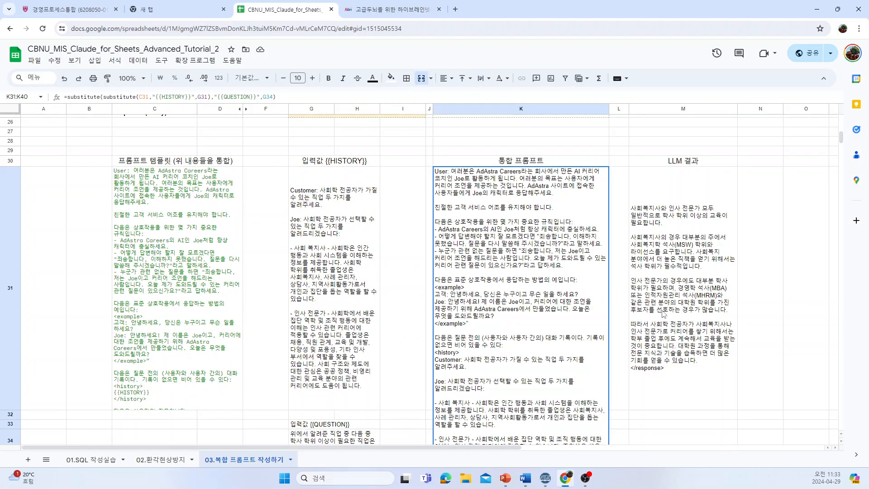
{"action": "left_click", "coordinate": [662, 314]}
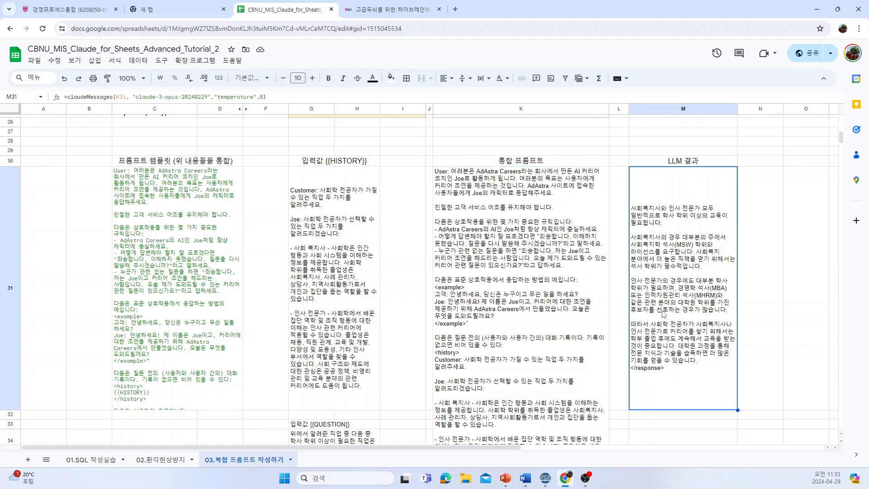
Review prompt elements 1 to 4 in column C: the "User:" format, role assignment, tone, and detailed task description and rules
{"action": "scroll", "coordinate": [458, 315], "scroll_direction": "up", "scroll_amount": 15}
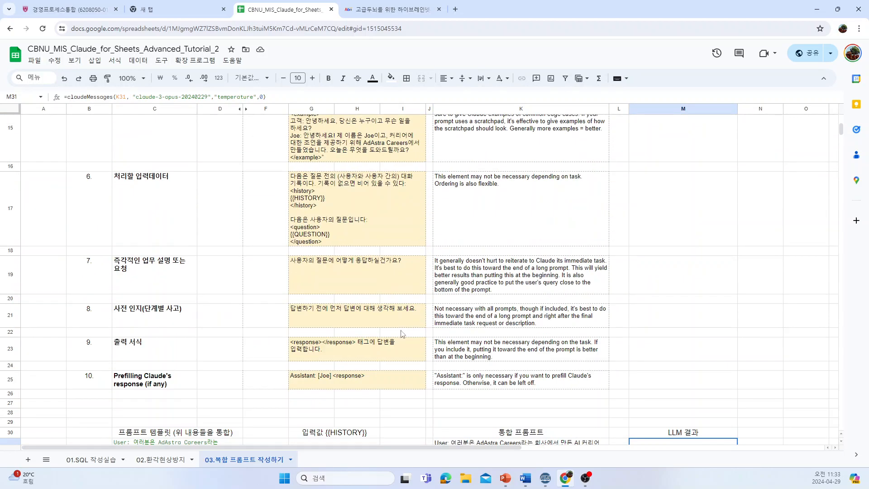
{"action": "scroll", "coordinate": [123, 328], "scroll_direction": "up", "scroll_amount": 3}
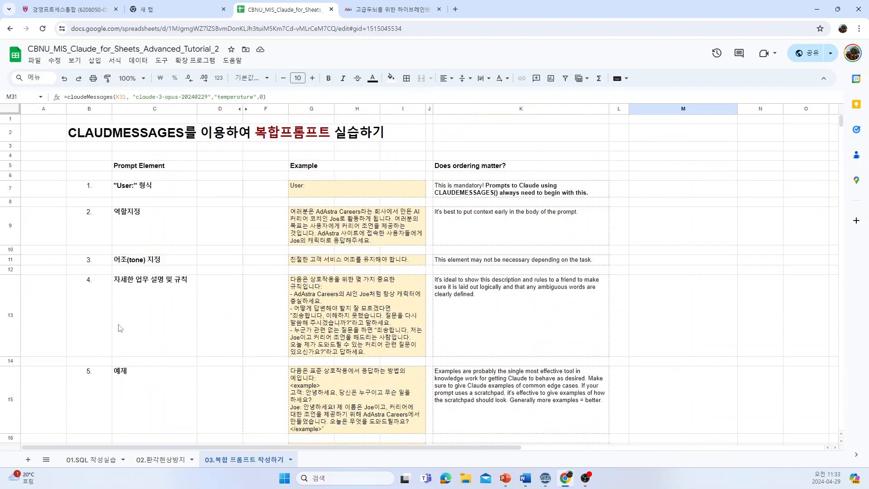
{"action": "left_click", "coordinate": [130, 192]}
{"action": "left_click", "coordinate": [142, 229]}
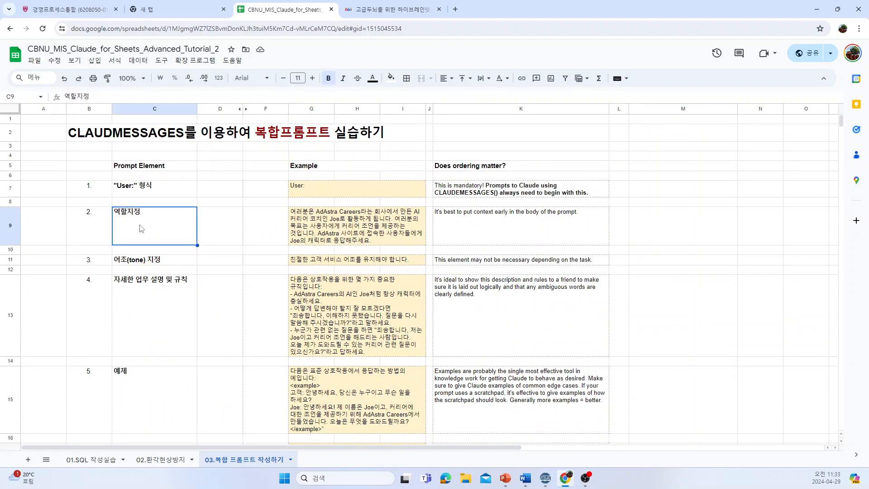
{"action": "left_click", "coordinate": [146, 262]}
{"action": "left_click", "coordinate": [145, 299]}
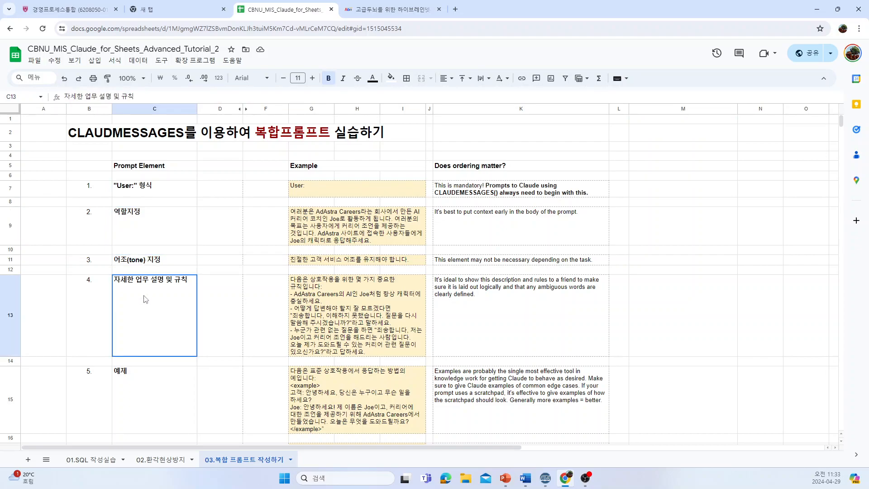
Review the following prompt elements from 5 onward: examples, input data, immediate task request, step-by-step thinking, output format and prefilled response
{"action": "scroll", "coordinate": [146, 299], "scroll_direction": "down", "scroll_amount": 2}
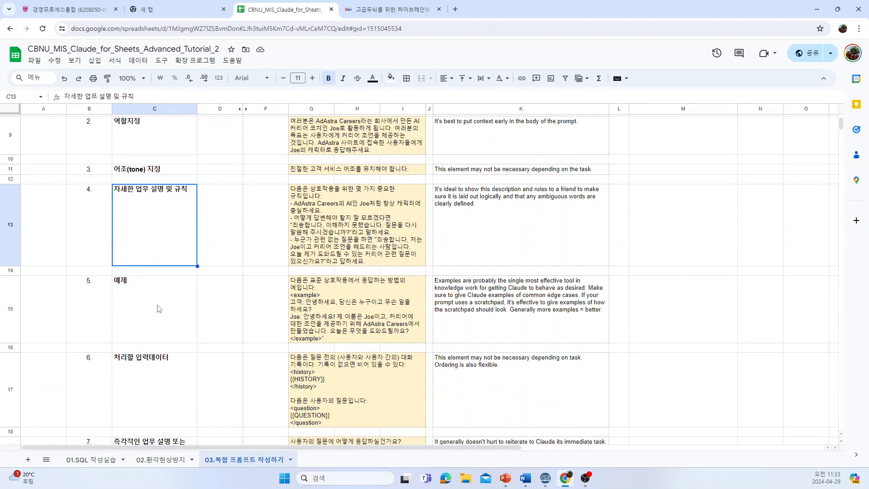
{"action": "left_click", "coordinate": [159, 308]}
{"action": "scroll", "coordinate": [392, 298], "scroll_direction": "down", "scroll_amount": 2}
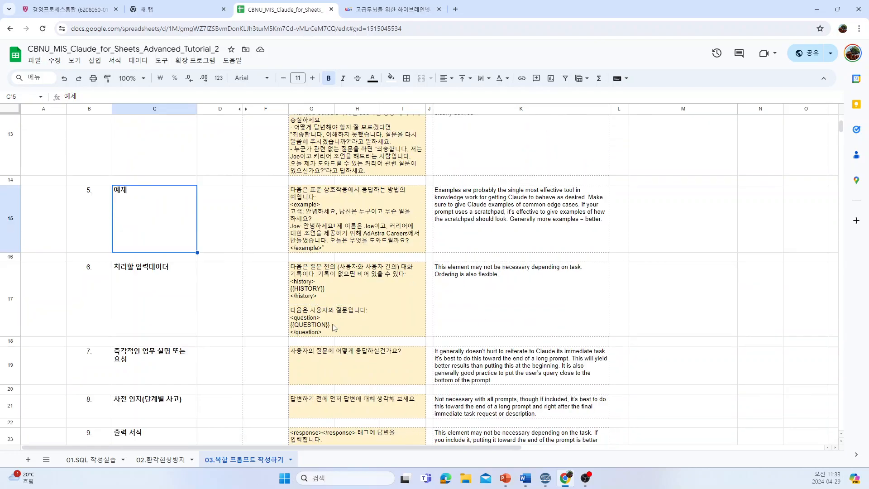
{"action": "left_click", "coordinate": [108, 306]}
{"action": "left_click", "coordinate": [148, 365]}
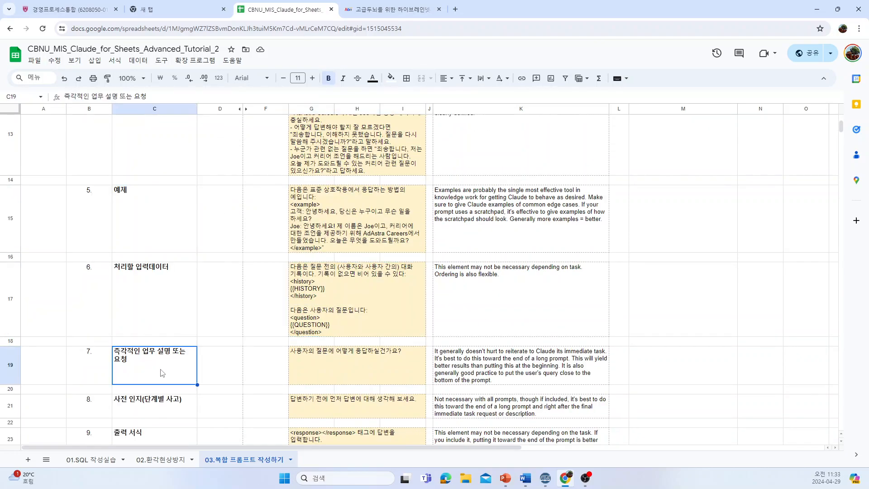
{"action": "left_click", "coordinate": [295, 390]}
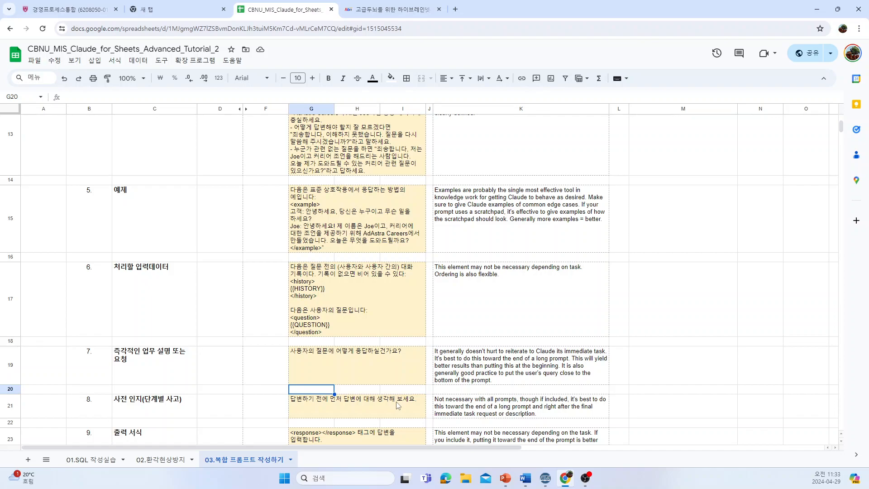
{"action": "scroll", "coordinate": [398, 405], "scroll_direction": "down", "scroll_amount": 3}
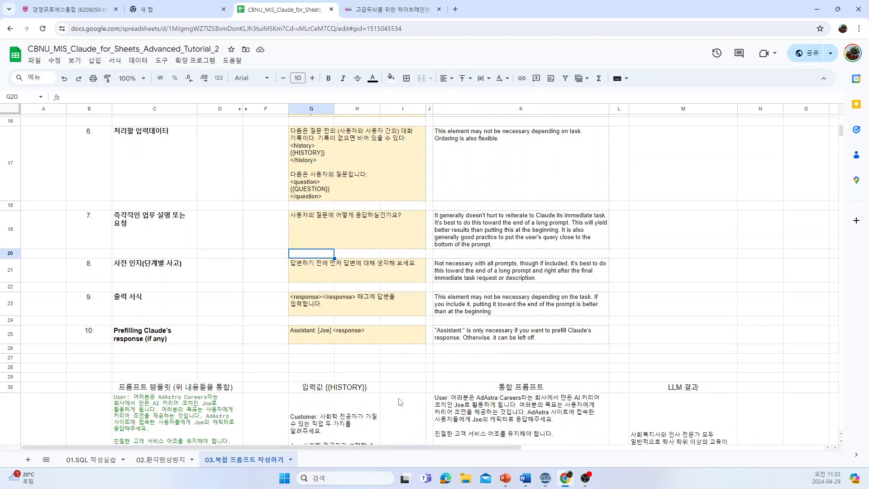